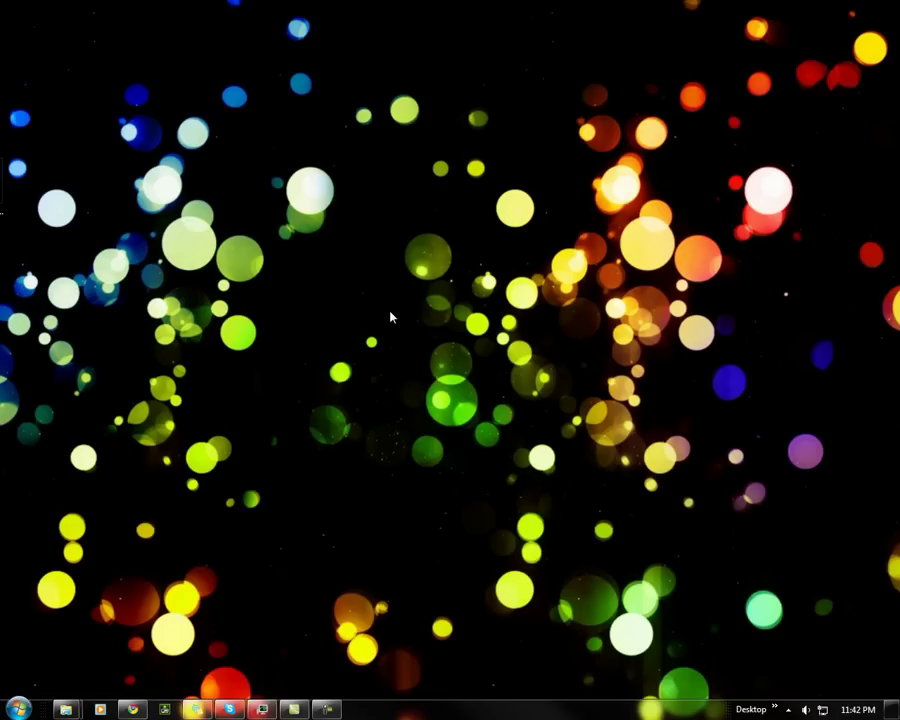
# Open Computer's System properties from the Start menu, showing Windows 7 Ultimate 64-bit with 5.00 GB memory.
pyautogui.click(18, 710)
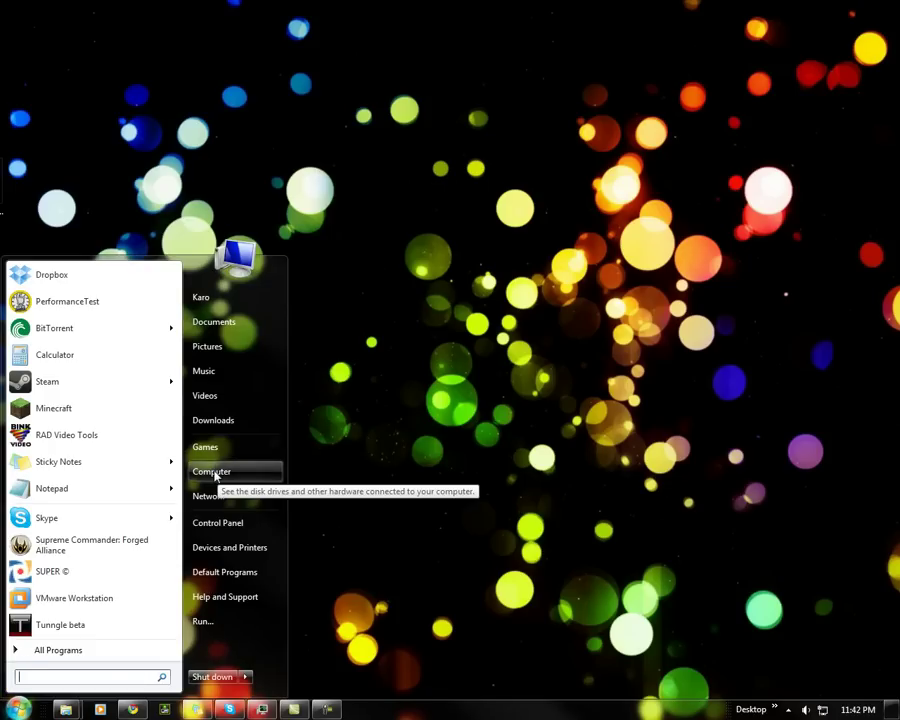
pyautogui.rightClick(214, 474)
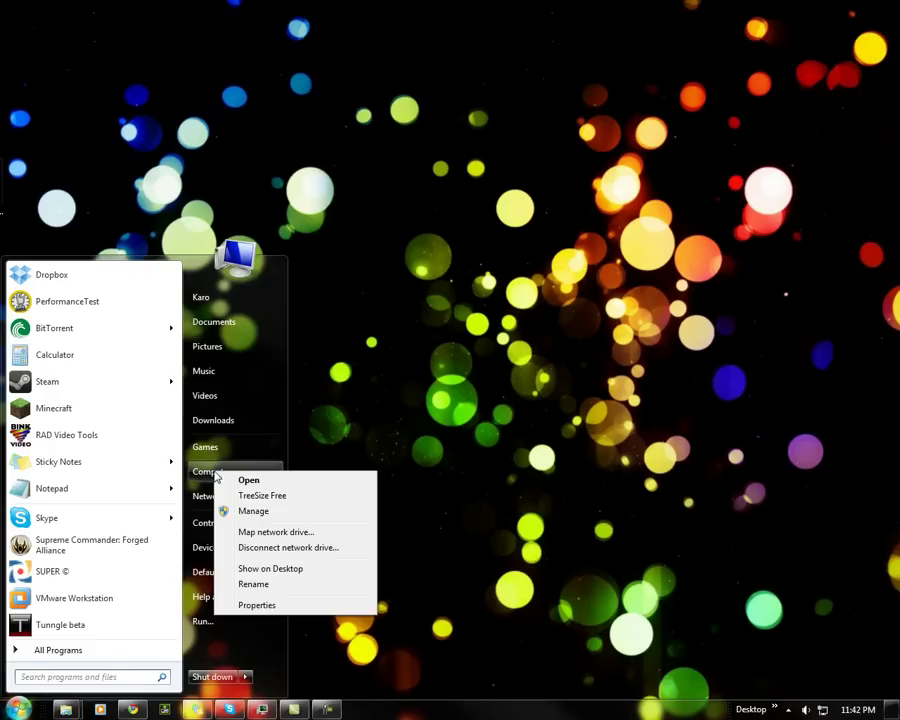
pyautogui.click(255, 606)
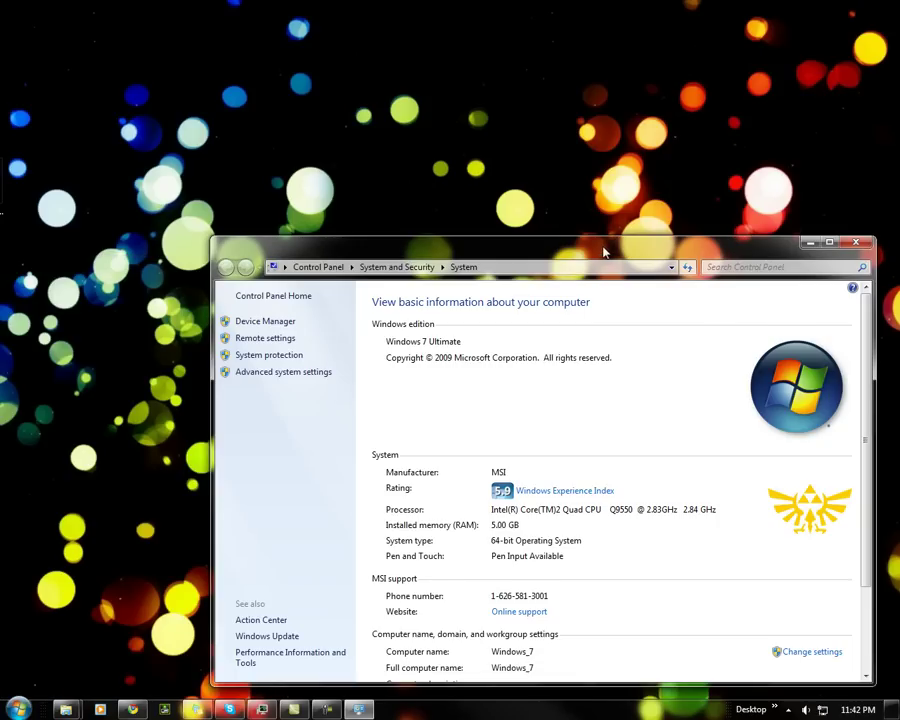
pyautogui.moveTo(602, 249); pyautogui.dragTo(497, 195)
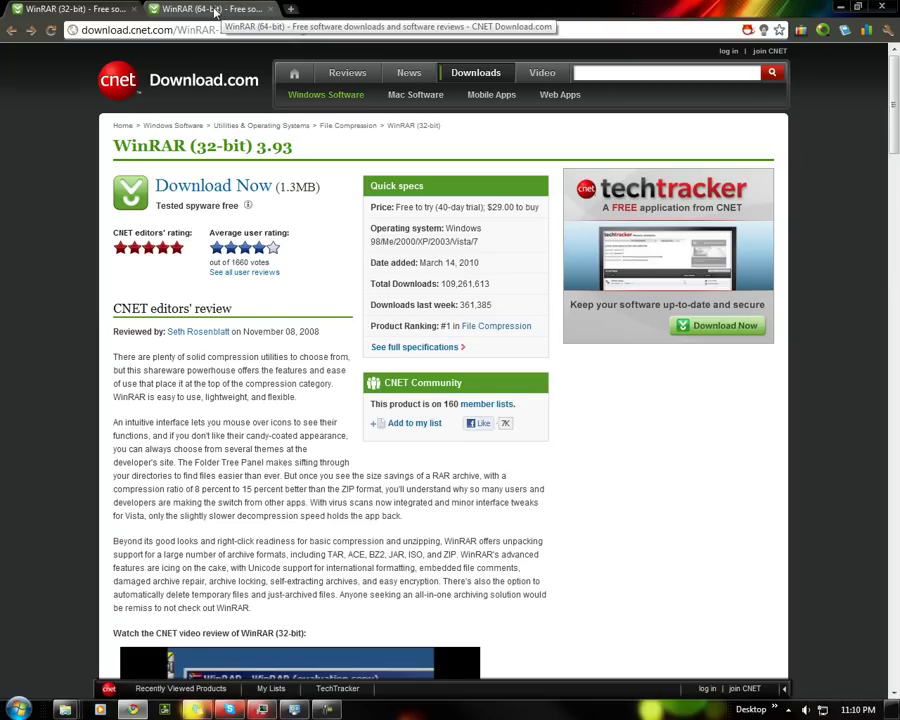
# Download the WinRAR 64-bit 3.93 installer from Download.com, keep it past the warning, and run it.
pyautogui.click(214, 12)
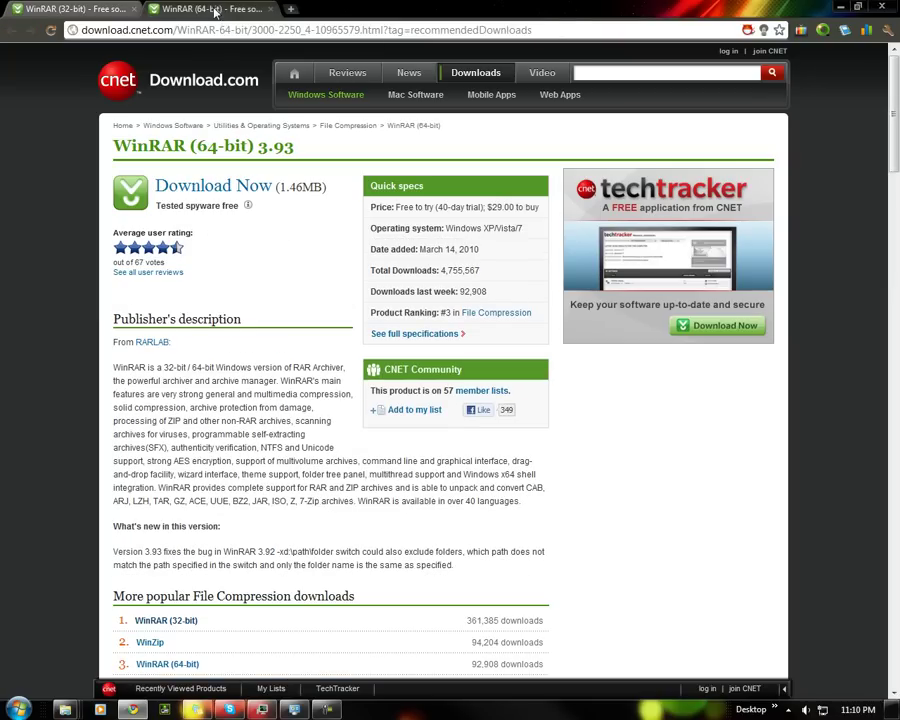
pyautogui.click(209, 191)
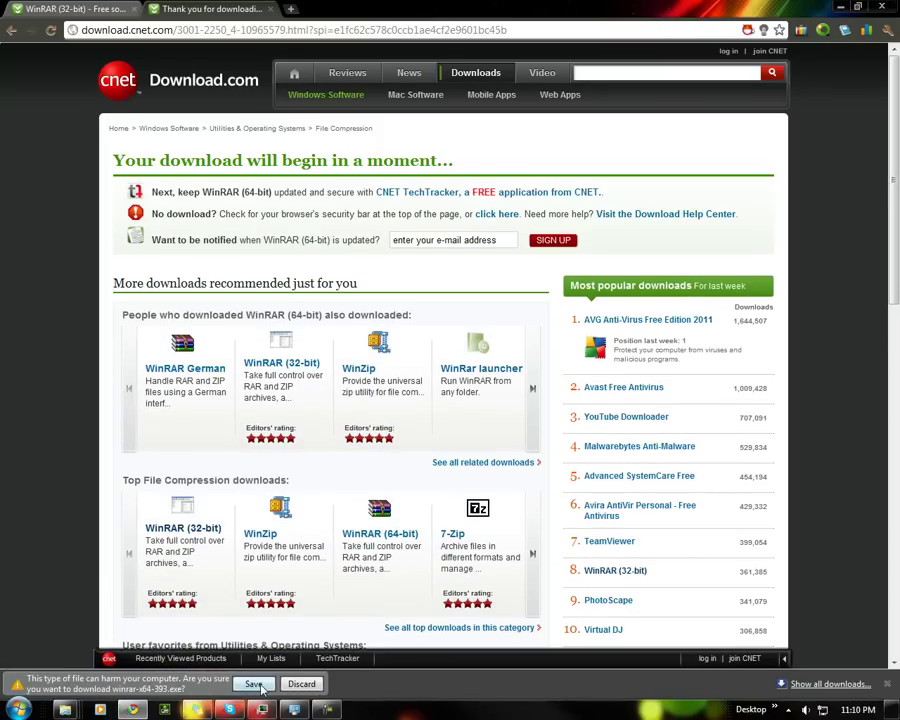
pyautogui.click(254, 680)
pyautogui.click(62, 683)
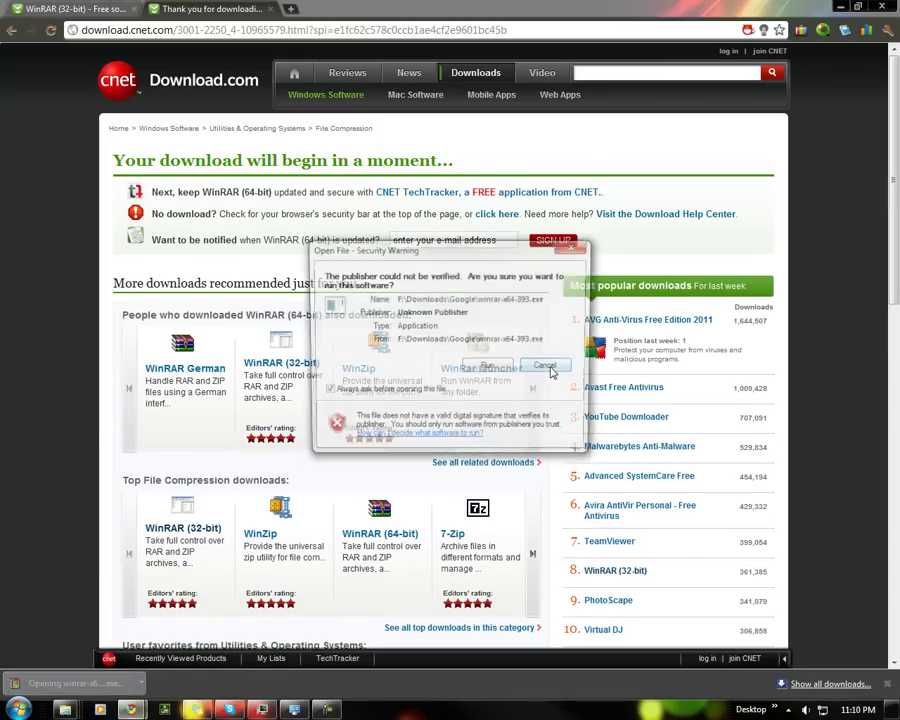
# Install WinRAR into C:\Program Files\WinRAR with the default file associations and close setup.
pyautogui.click(489, 367)
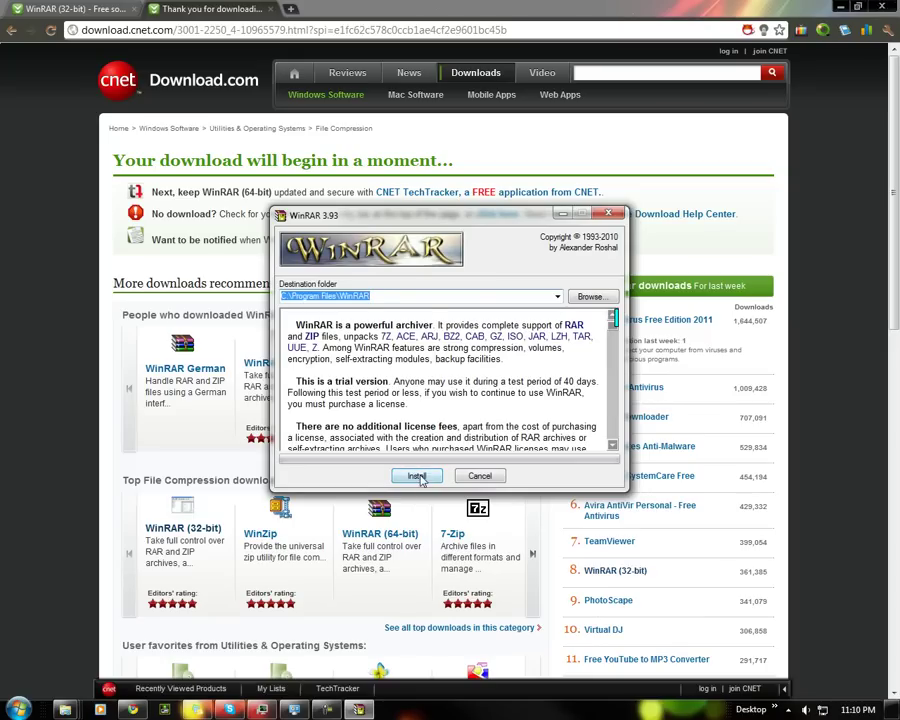
pyautogui.click(417, 477)
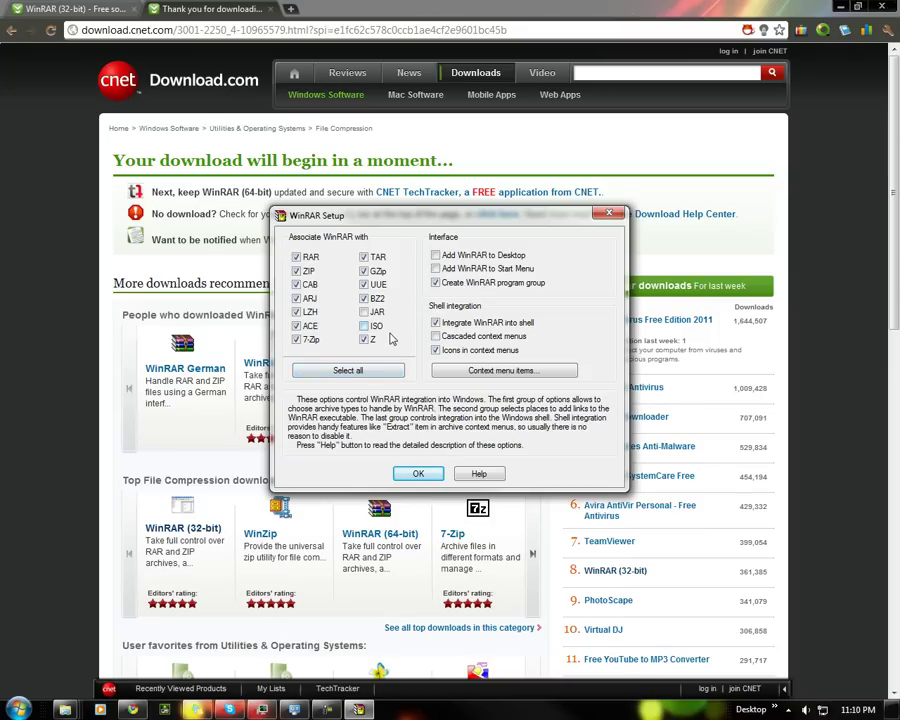
pyautogui.click(428, 478)
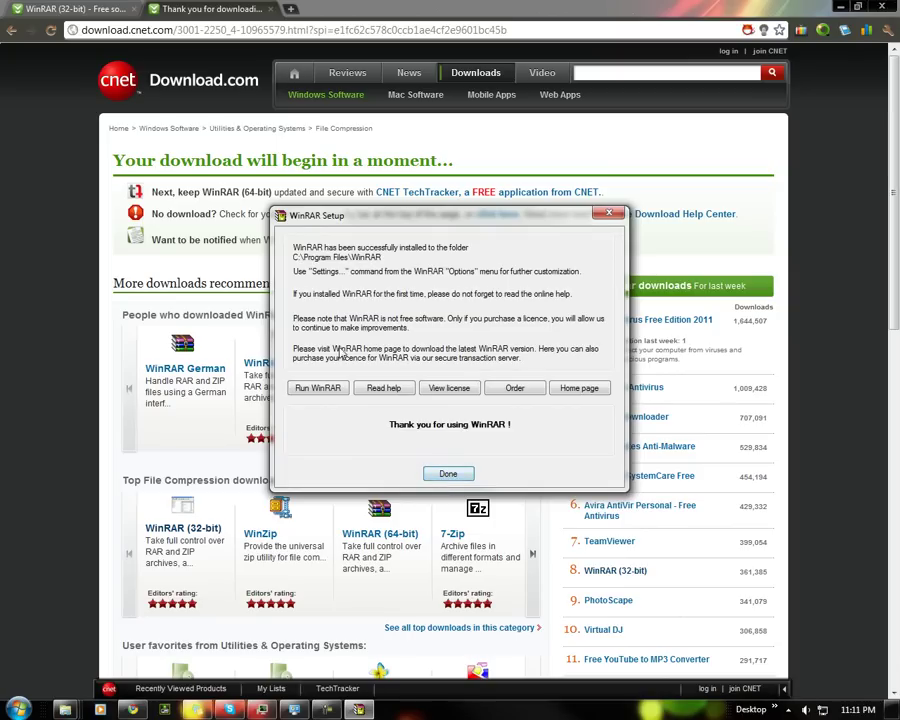
pyautogui.click(447, 474)
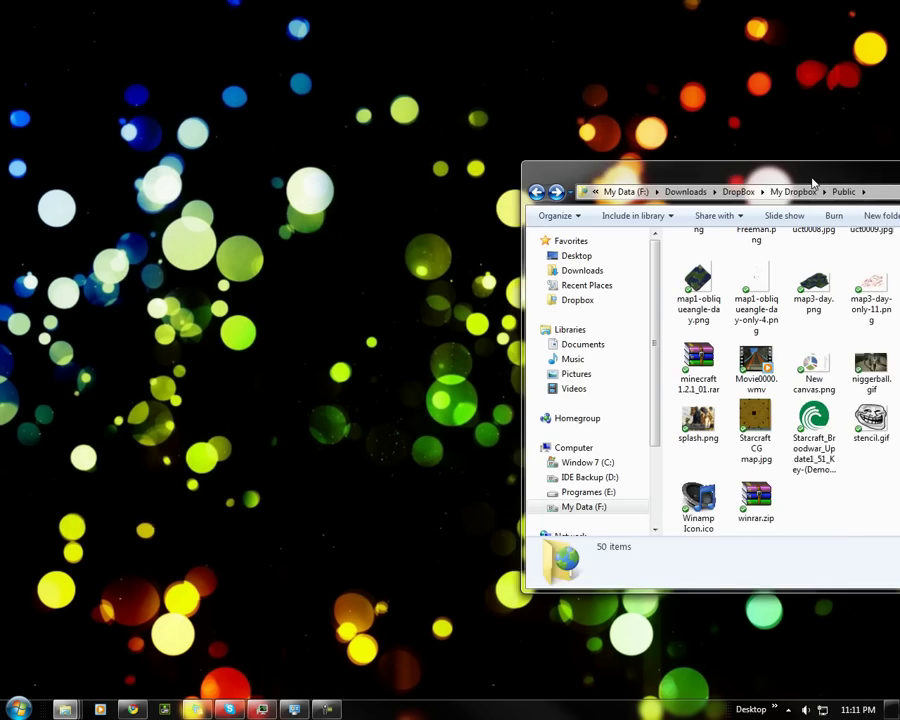
# Centre the Public folder window and scroll to the top, showing Anime Desktop Mascots.rar.
pyautogui.moveTo(855, 170); pyautogui.dragTo(510, 140)
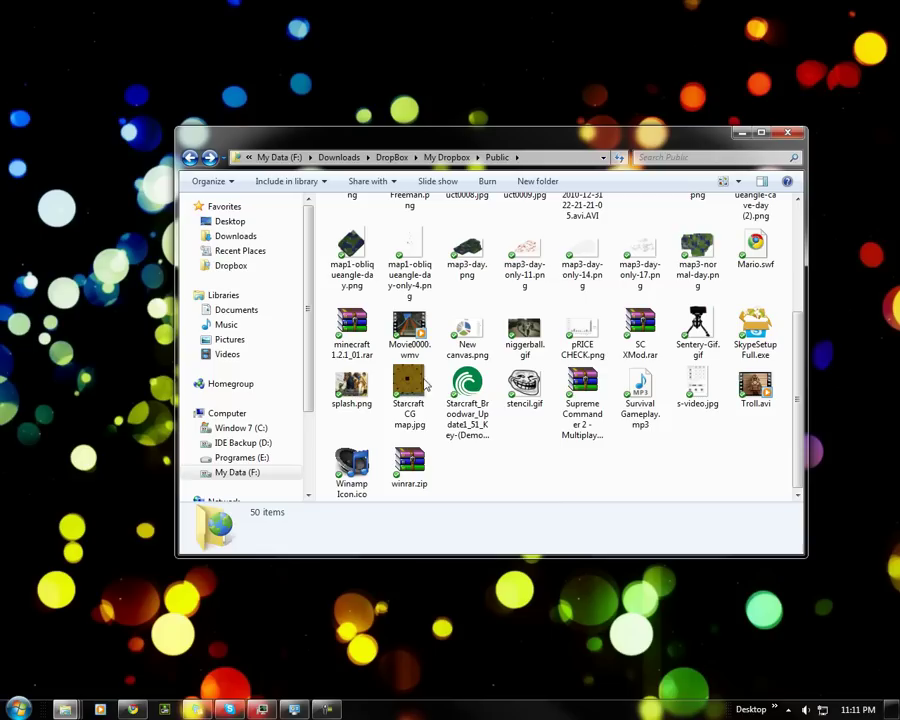
pyautogui.scroll(3, 560, 478)
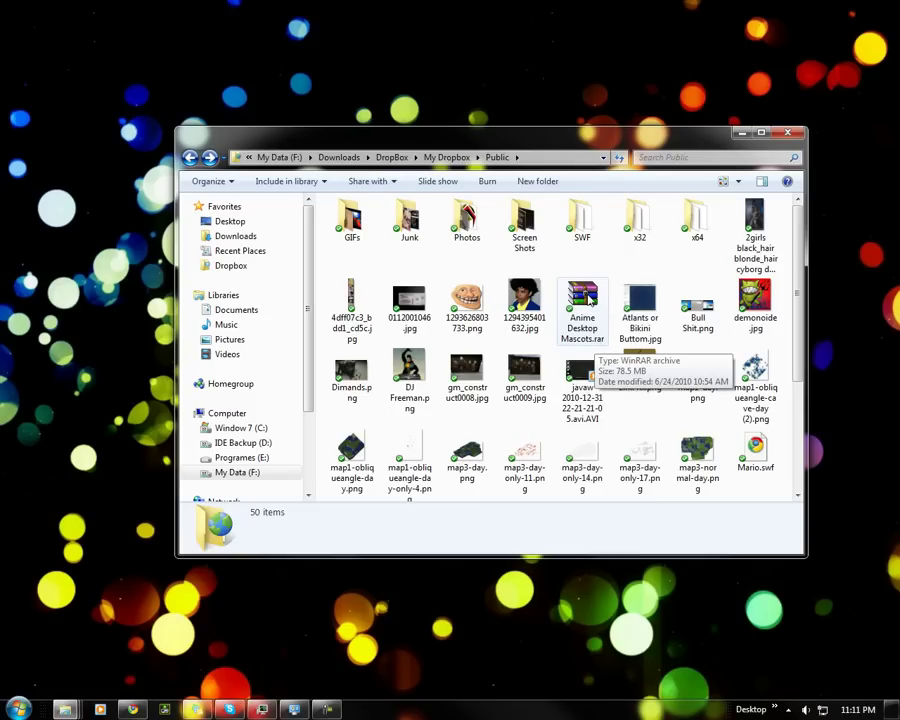
# Open Anime Desktop Mascots.rar, browse its 13 mascot subfolders, and drag the folder onto the desktop.
pyautogui.doubleClick(588, 300)
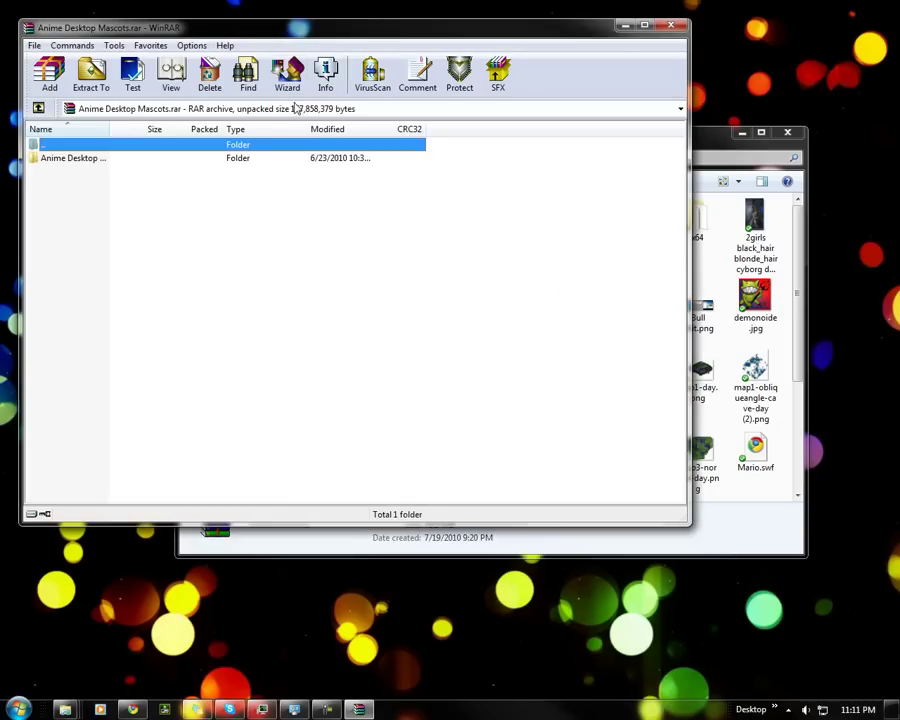
pyautogui.moveTo(276, 37); pyautogui.dragTo(482, 112)
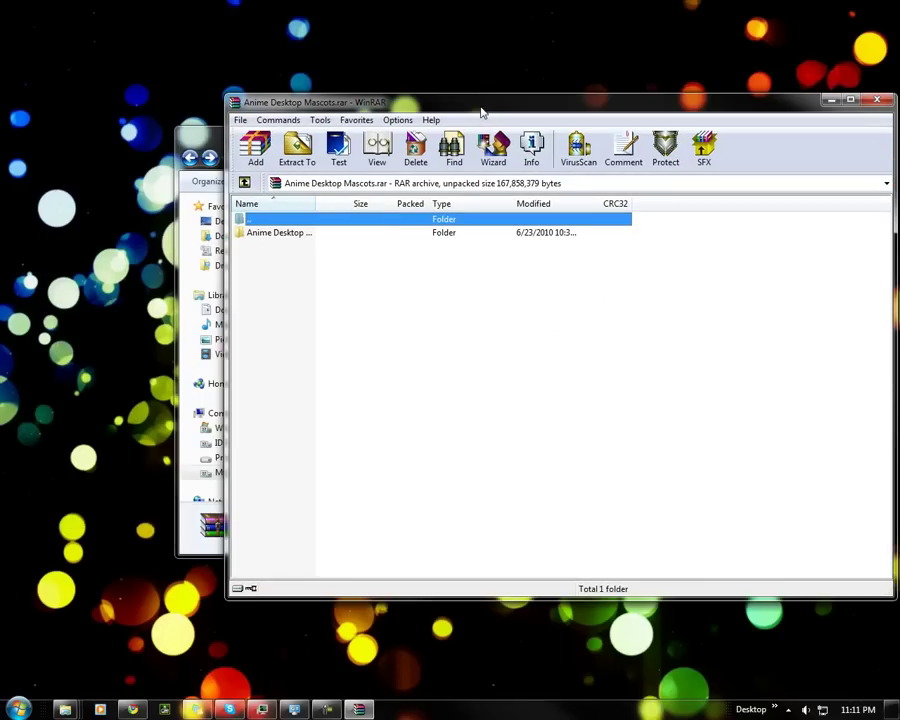
pyautogui.click(275, 234)
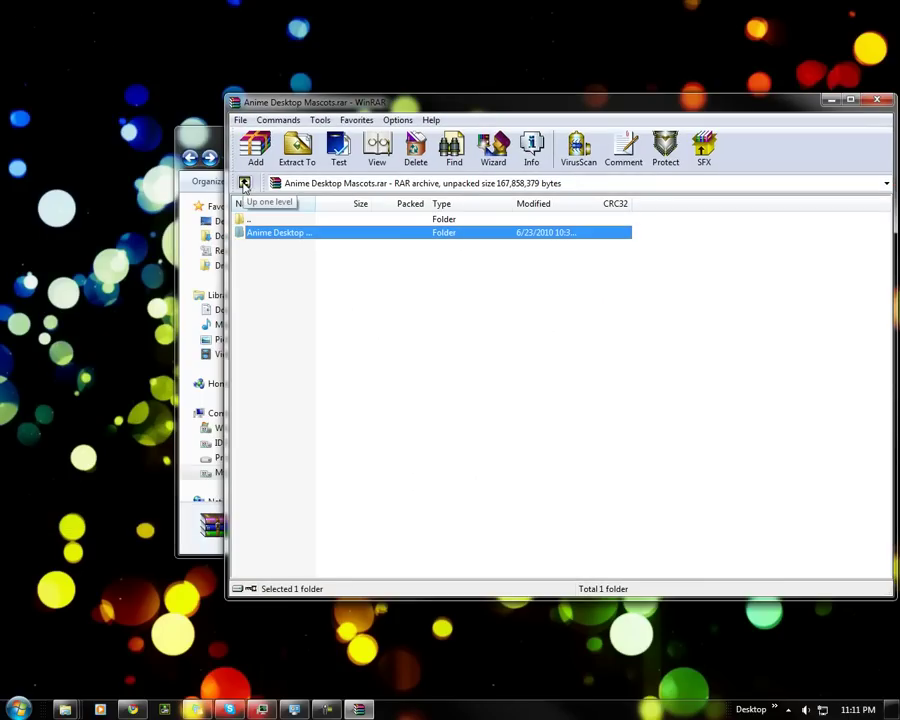
pyautogui.doubleClick(346, 237)
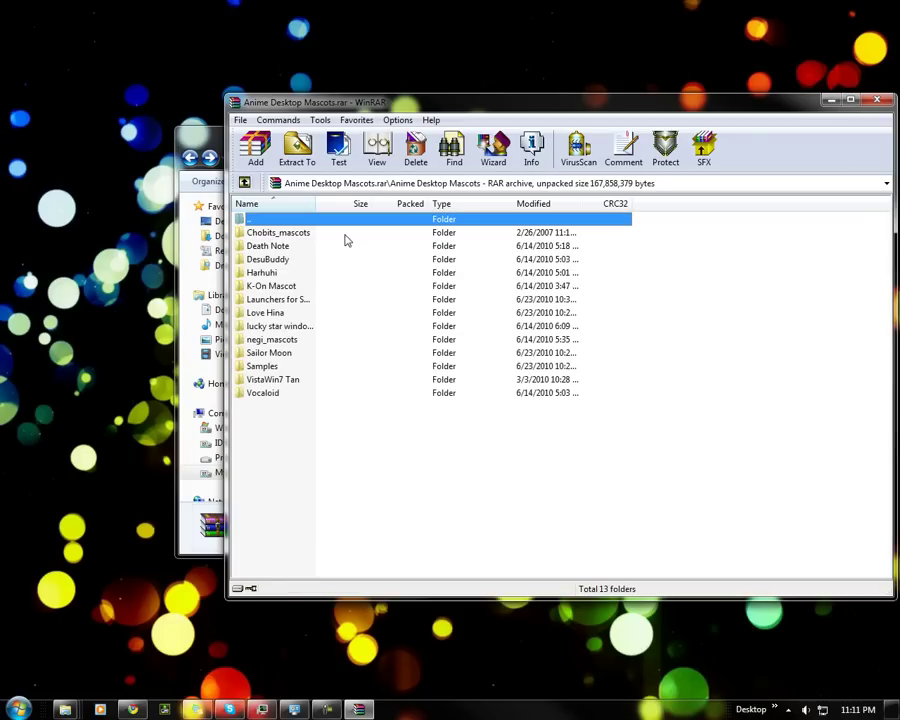
pyautogui.moveTo(283, 437); pyautogui.dragTo(255, 240)
pyautogui.click(243, 184)
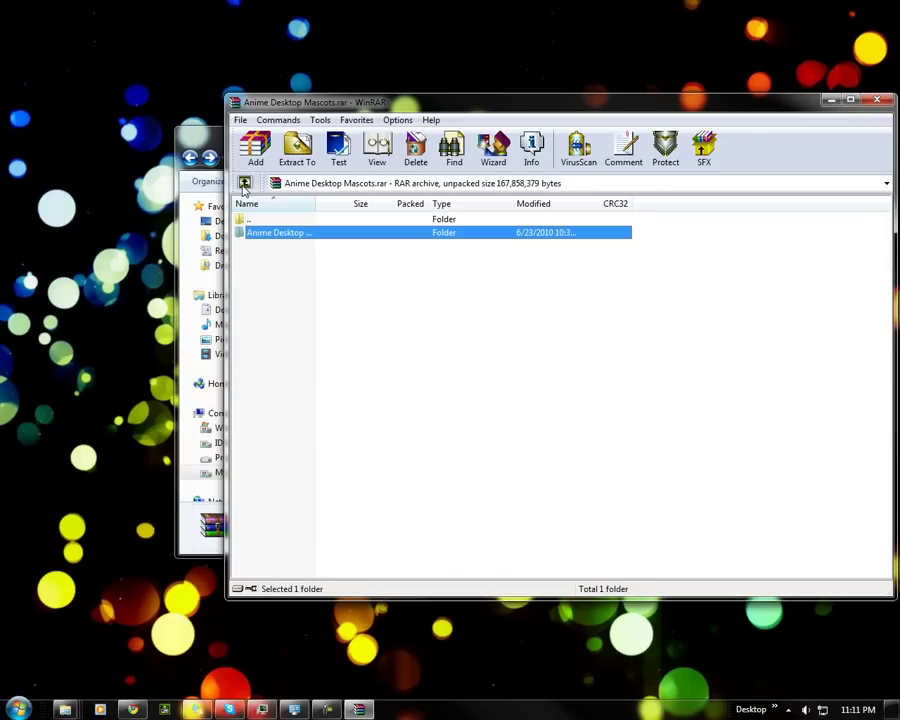
pyautogui.moveTo(269, 235); pyautogui.dragTo(128, 165)
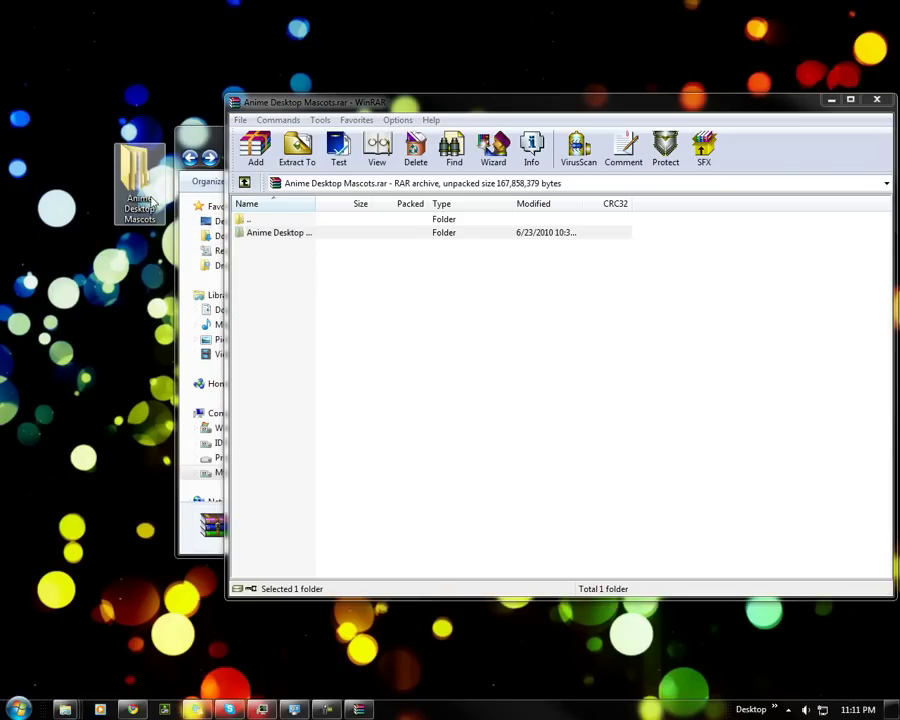
# Rearrange the Public folder and archive windows, move the extracted folder higher, and minimize WinRAR.
pyautogui.moveTo(145, 196)
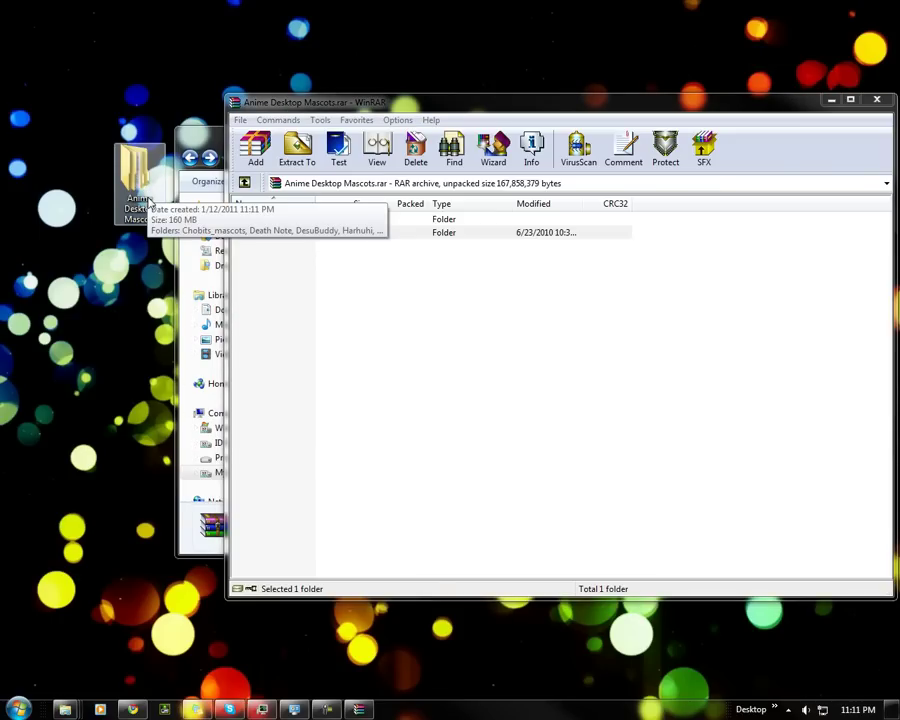
pyautogui.hotkey('alt', 'Tab')
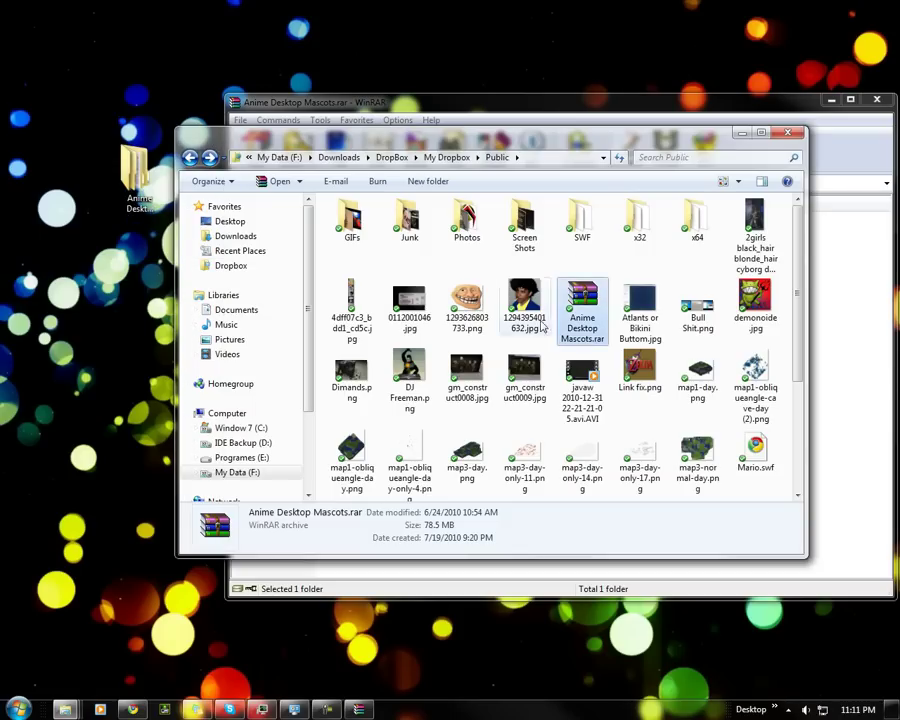
pyautogui.moveTo(589, 312)
pyautogui.moveTo(576, 140); pyautogui.dragTo(566, 262)
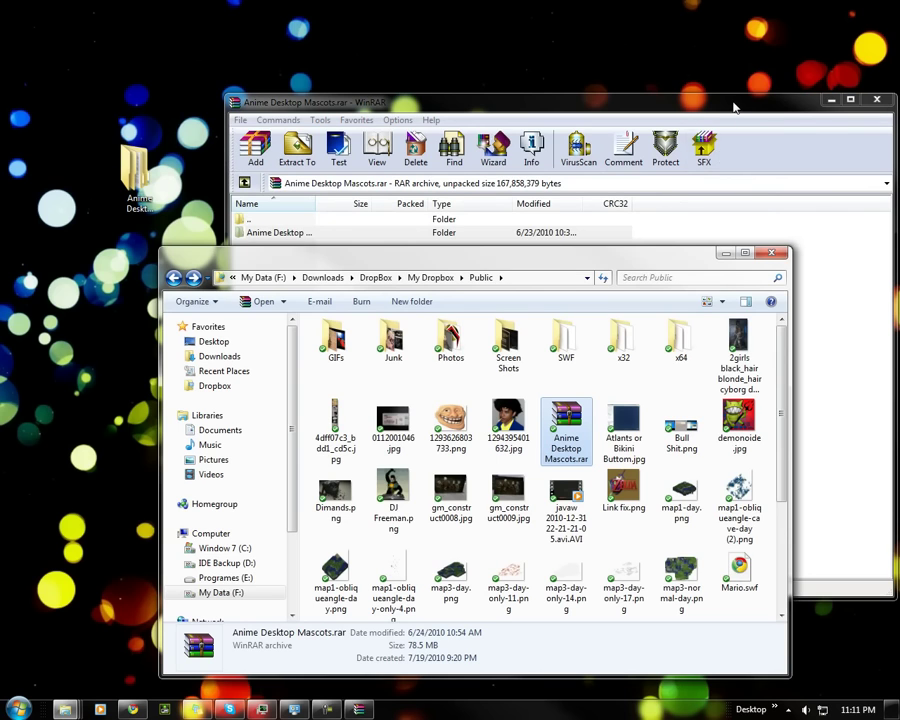
pyautogui.moveTo(735, 104); pyautogui.dragTo(684, 171)
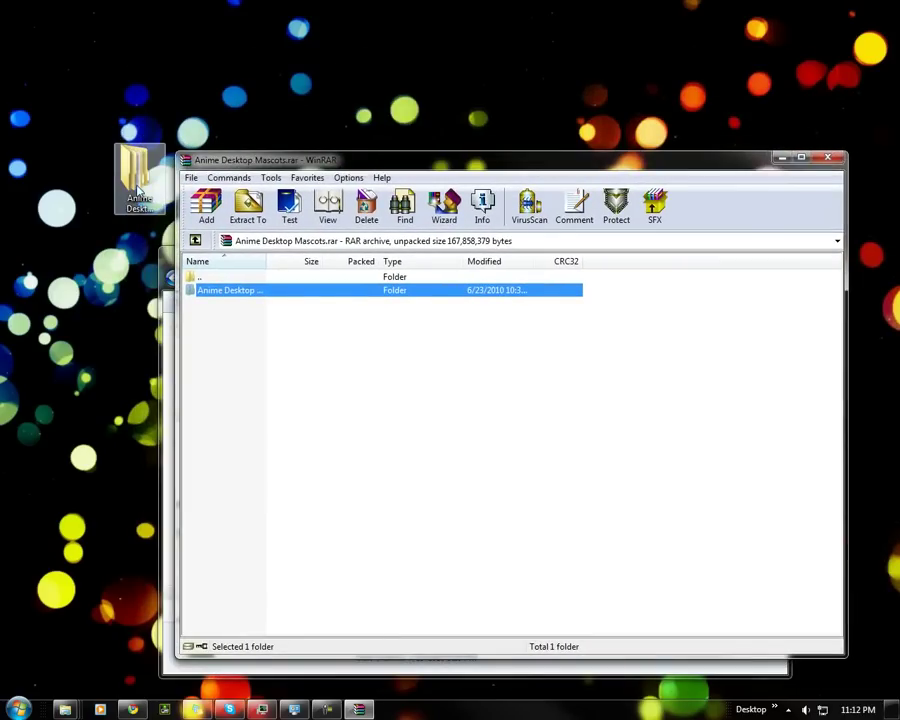
pyautogui.moveTo(133, 178); pyautogui.dragTo(80, 142)
pyautogui.moveTo(232, 168); pyautogui.dragTo(178, 179)
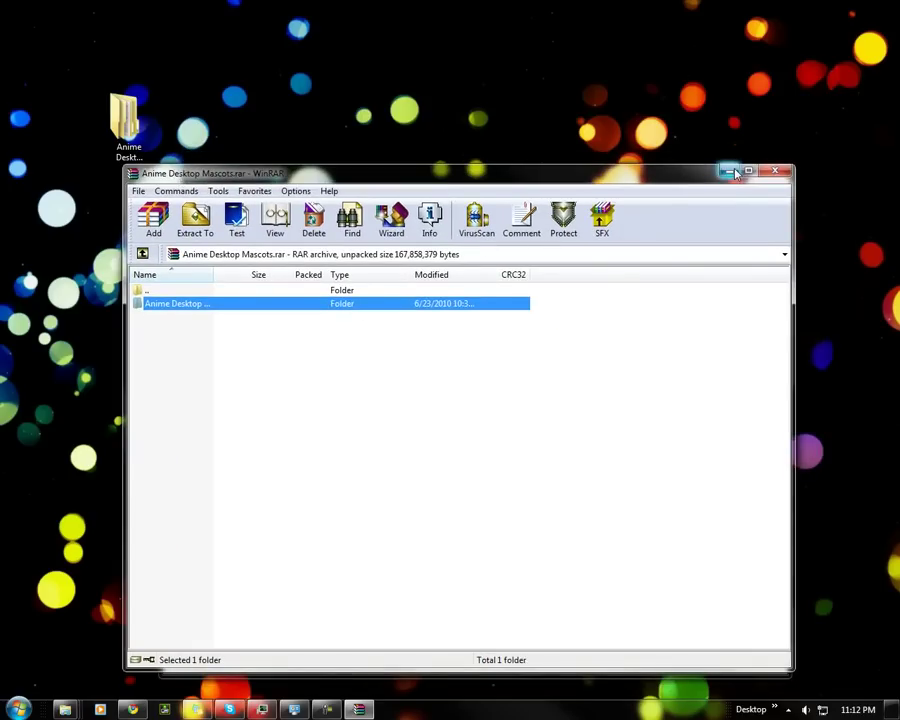
pyautogui.click(729, 172)
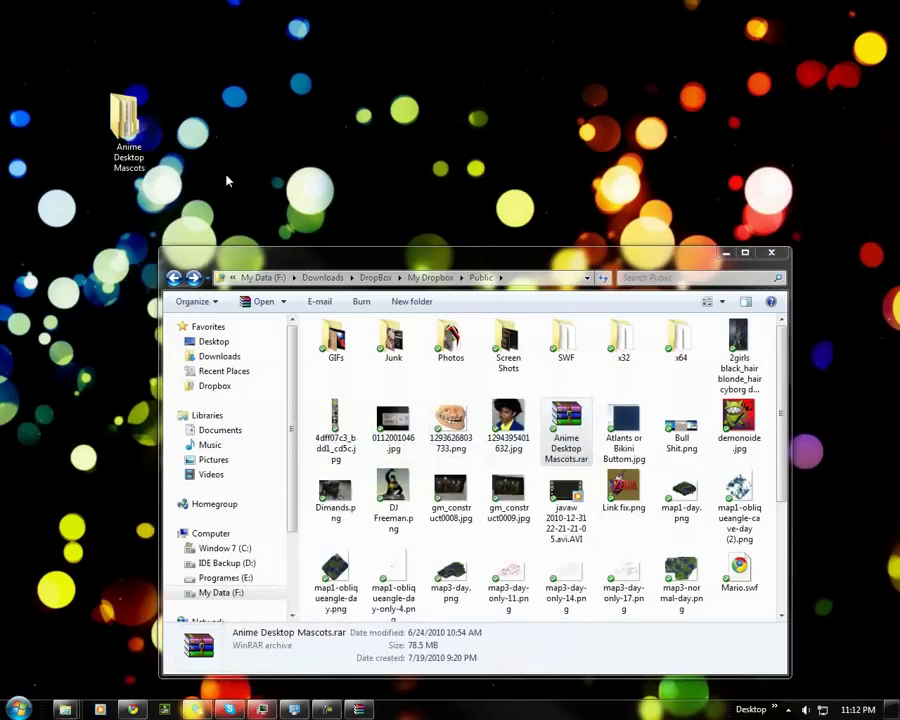
# Add the desktop Anime Desktop Mascots folder to a RAR archive with Normal compression.
pyautogui.rightClick(127, 125)
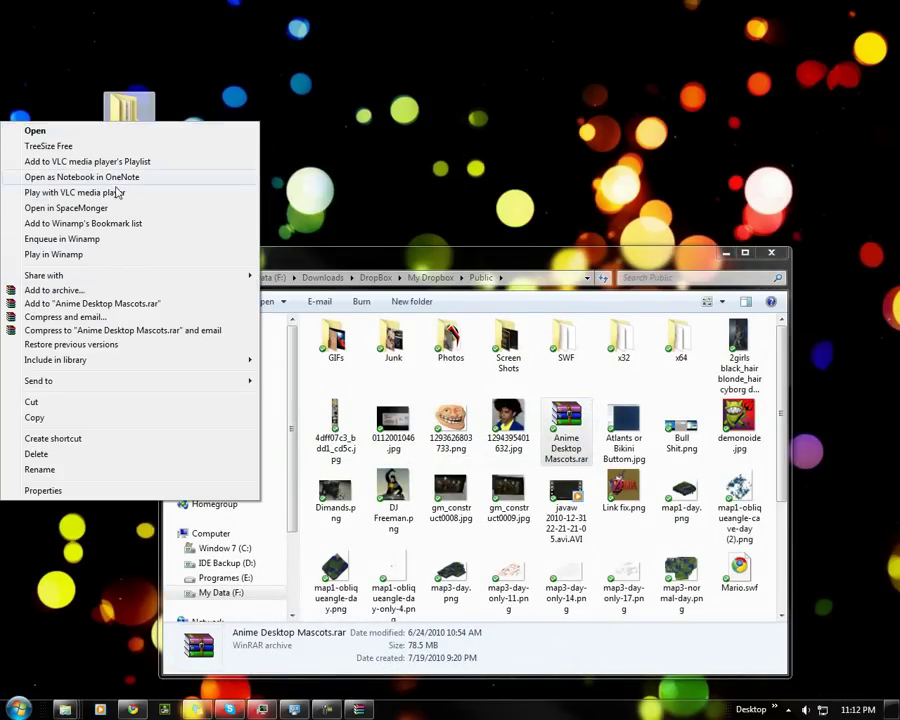
pyautogui.click(59, 294)
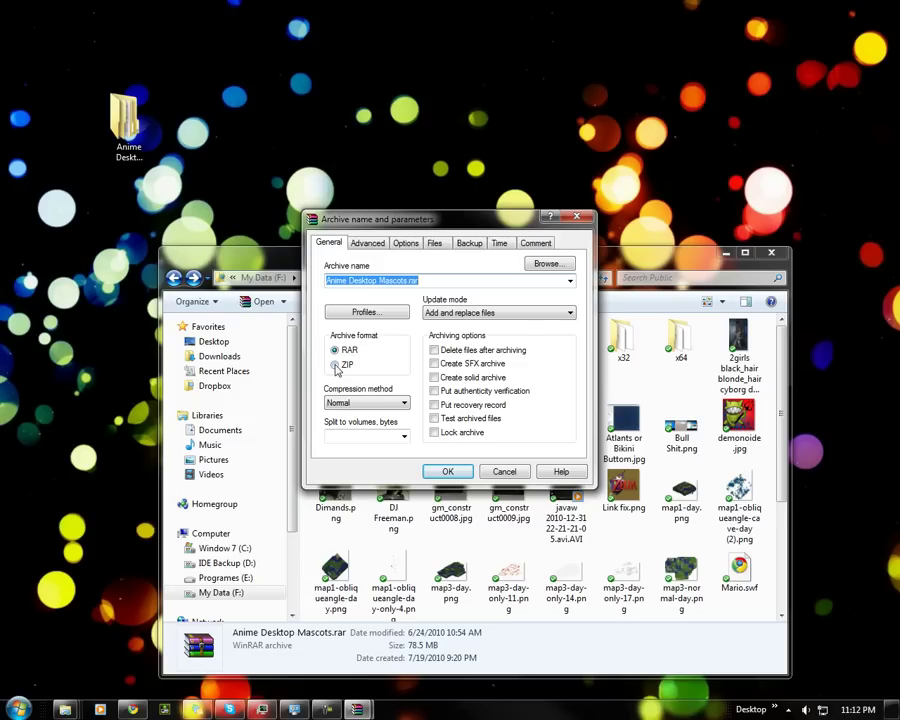
pyautogui.click(389, 405)
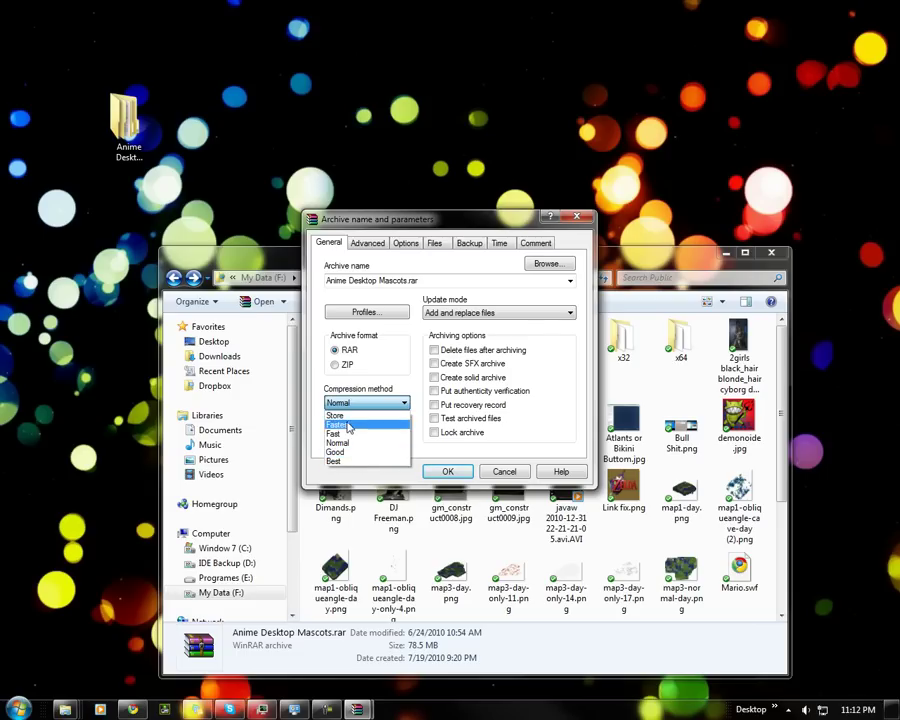
pyautogui.click(401, 403)
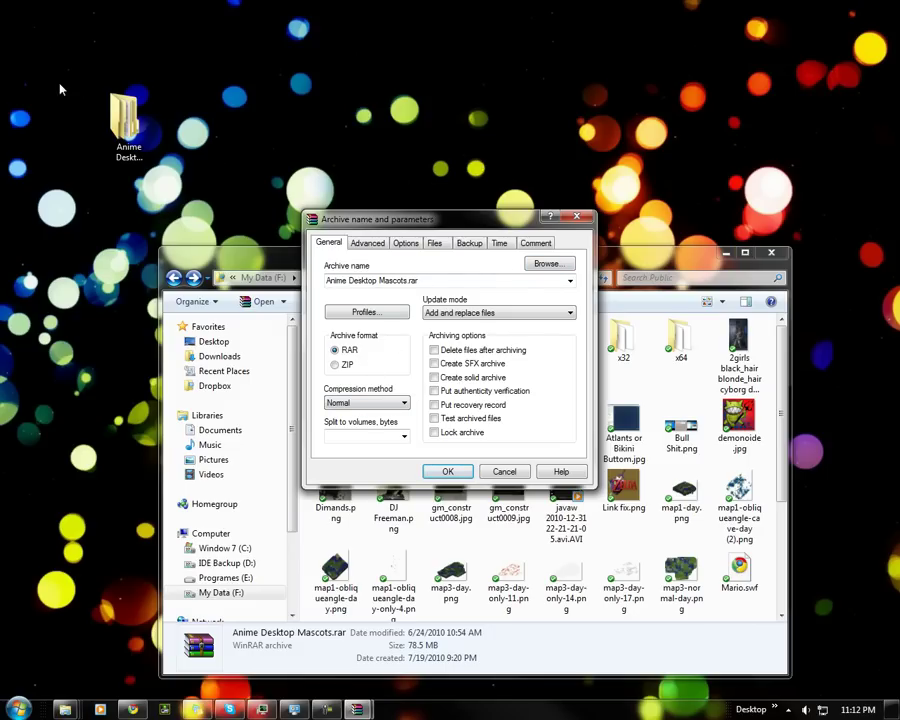
pyautogui.click(449, 473)
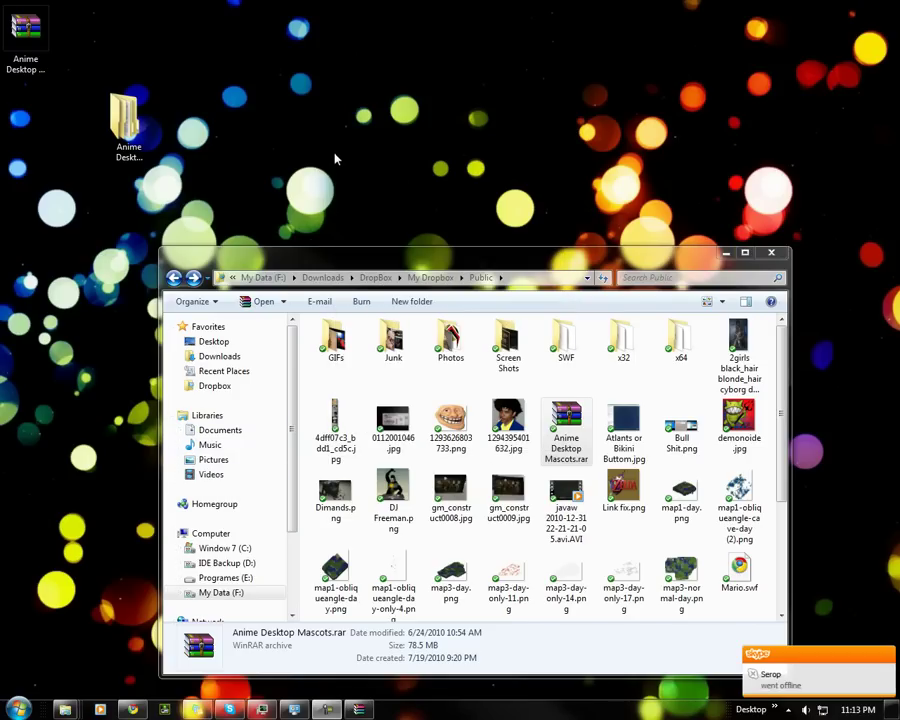
# Move the Anime Desktop Mascots folder up, clear the selection, and drag capture-2.camrec onto the desktop.
pyautogui.click(28, 42)
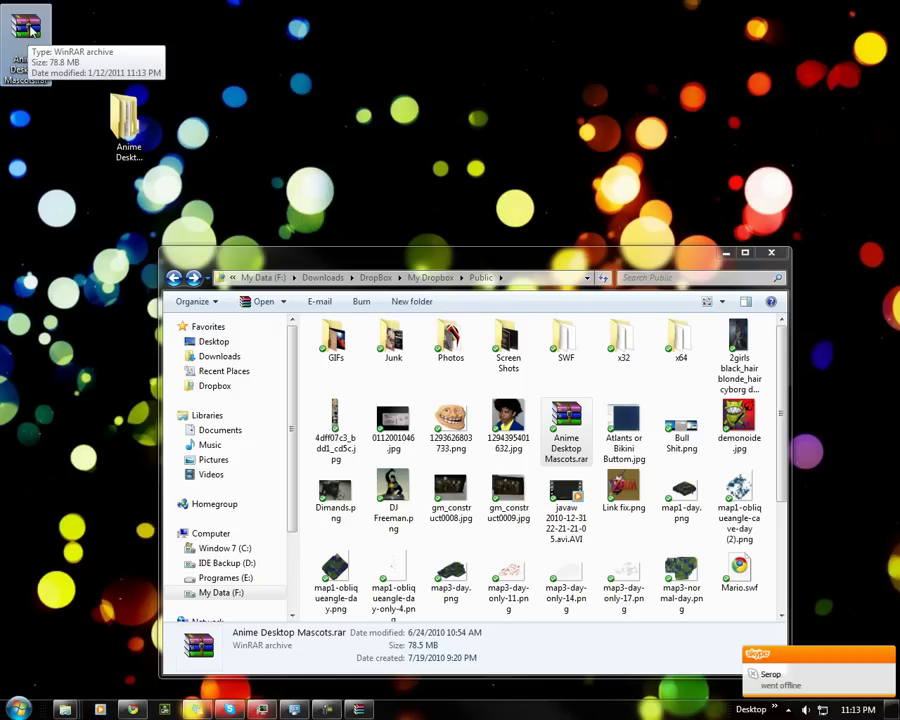
pyautogui.moveTo(125, 122); pyautogui.dragTo(118, 62)
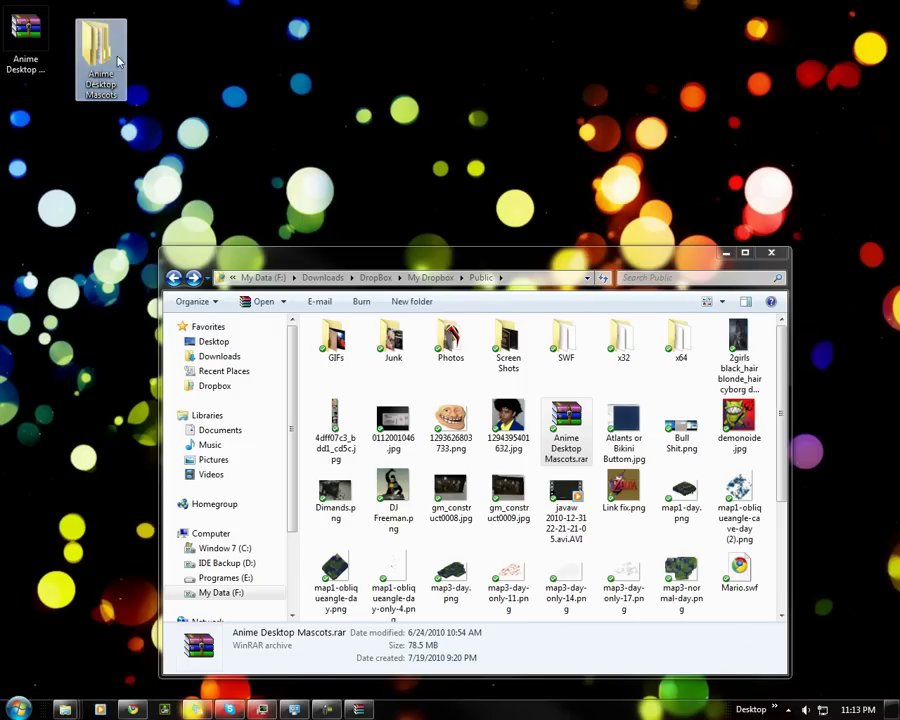
pyautogui.click(169, 86)
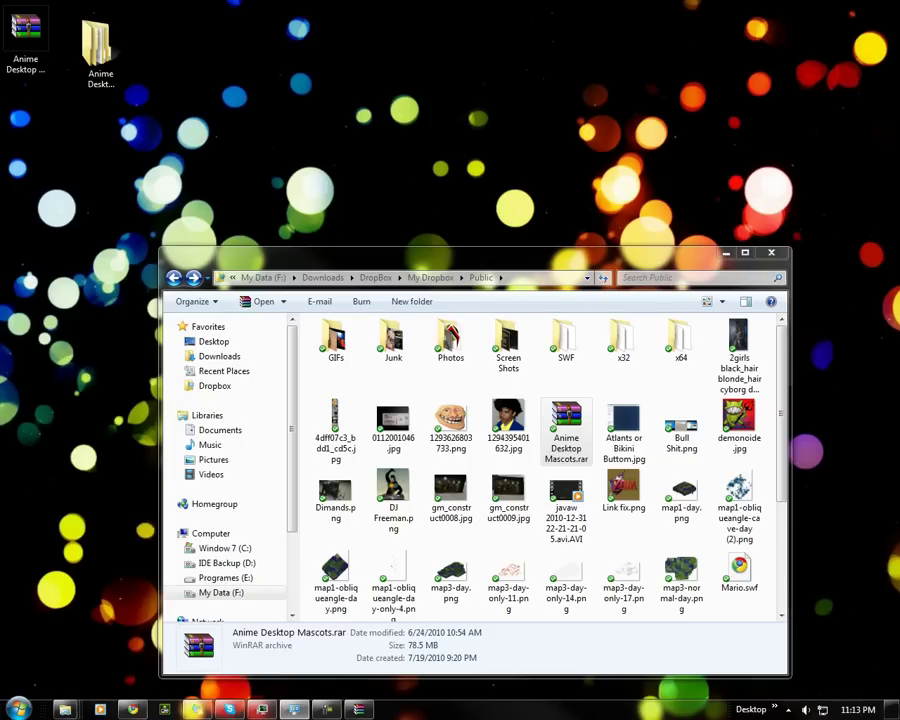
pyautogui.moveTo(430, 15); pyautogui.dragTo(260, 88)
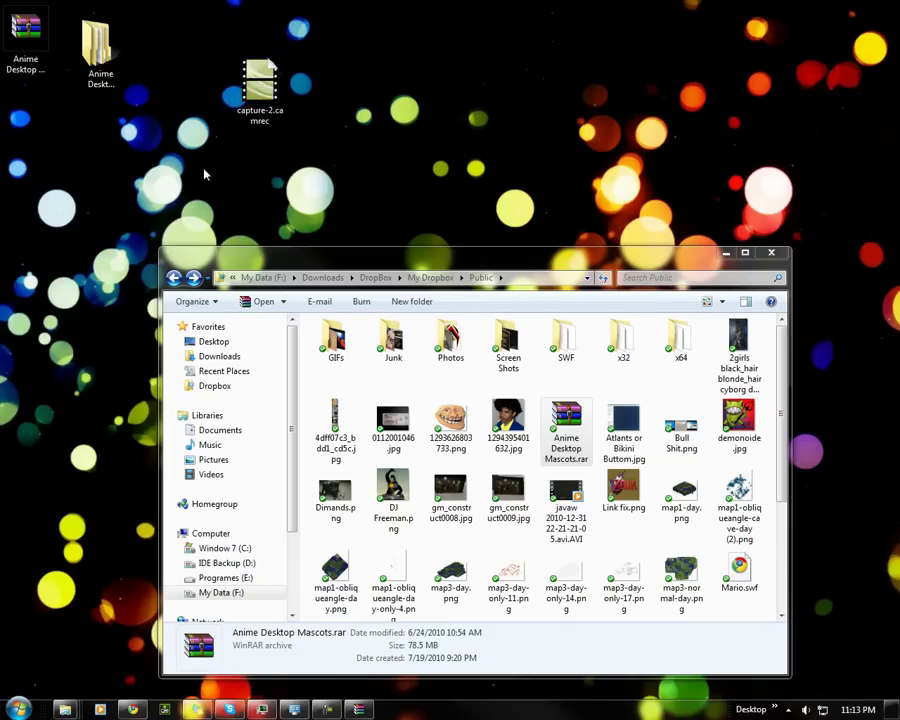
# Archive capture-2.camrec as a RAR split into 4000 kb volumes.
pyautogui.rightClick(262, 88)
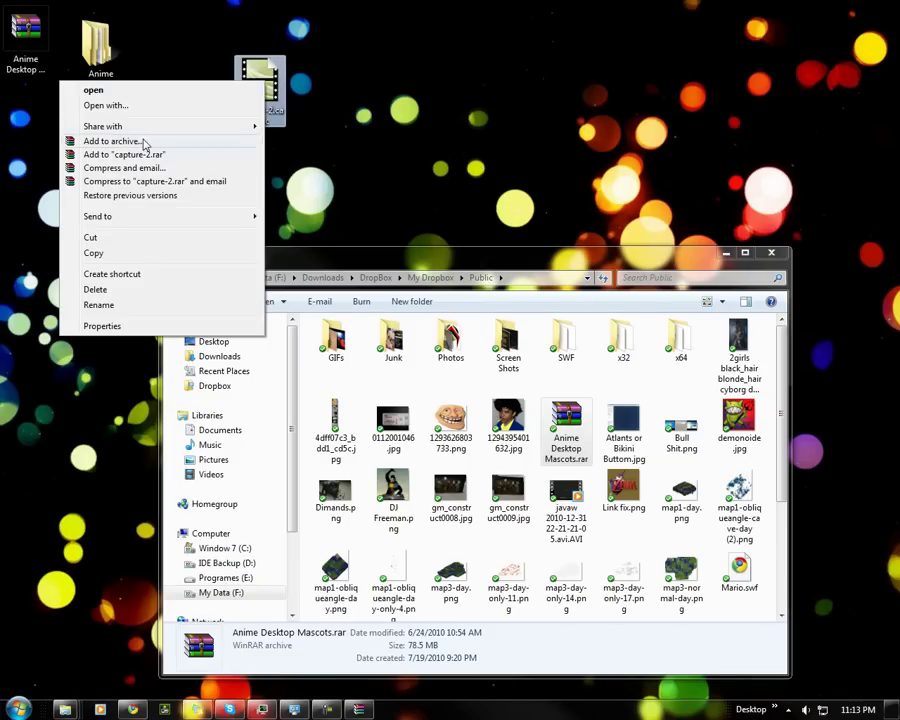
pyautogui.click(145, 142)
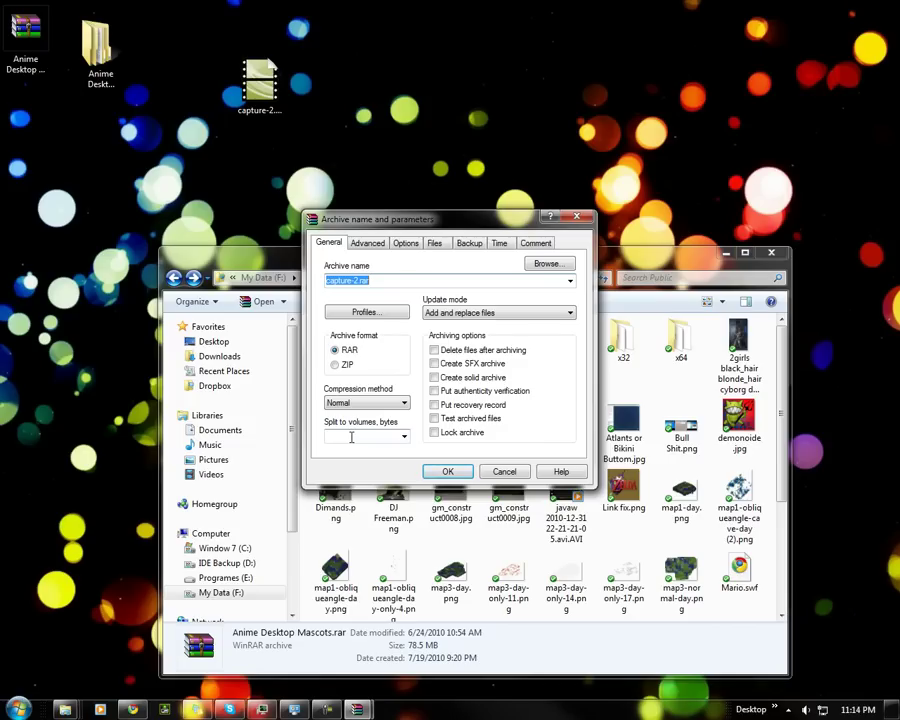
pyautogui.click(352, 437)
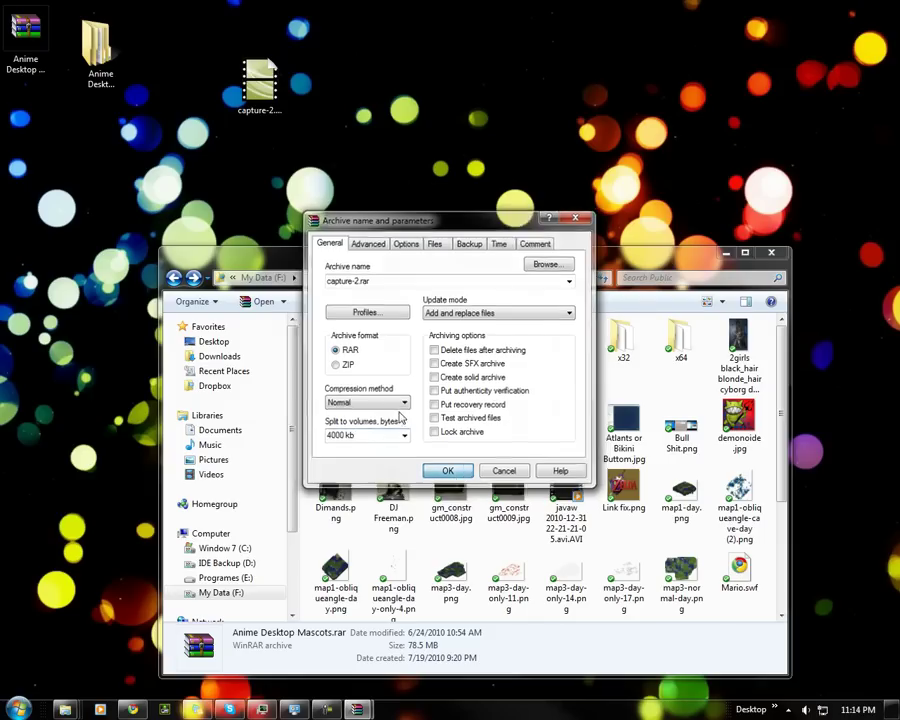
pyautogui.press('Return')
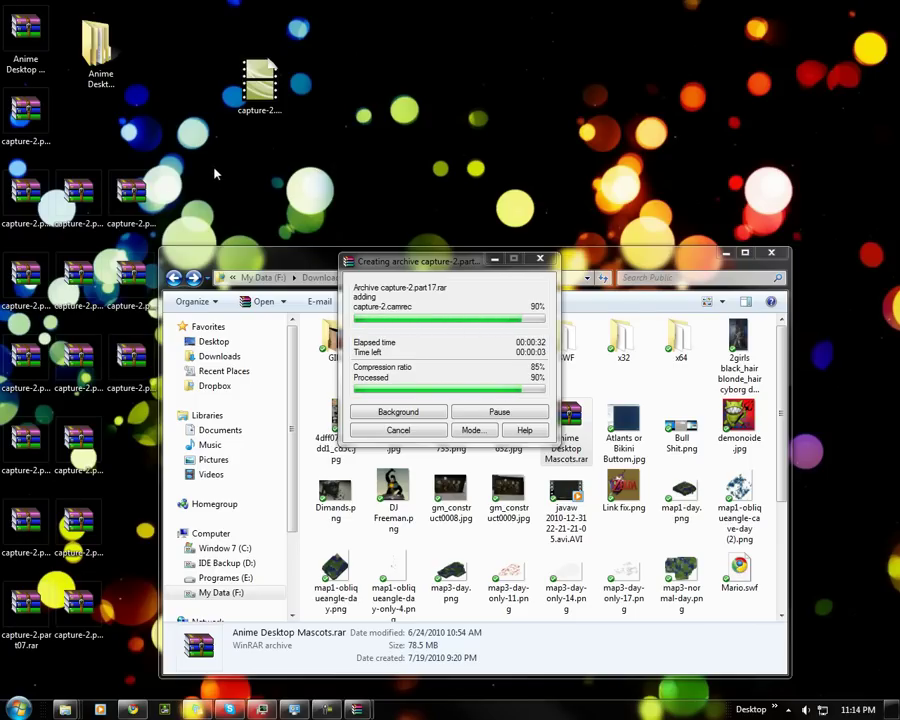
# Inspect the capture-2 volumes part19, part02 and part03, then open capture-2.part10.rar in WinRAR.
pyautogui.moveTo(260, 262); pyautogui.dragTo(346, 258)
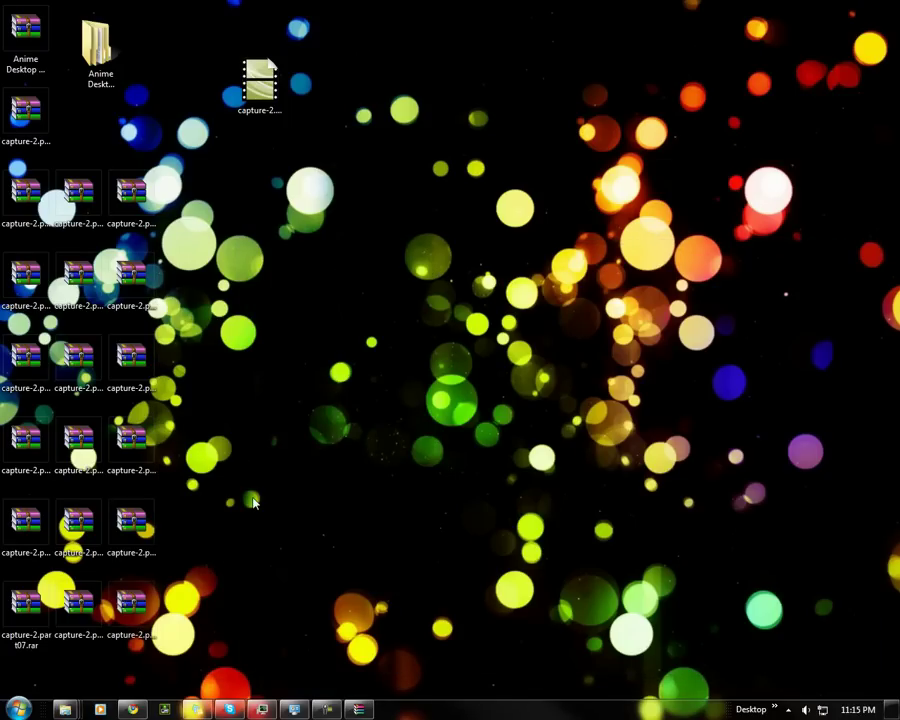
pyautogui.click(138, 638)
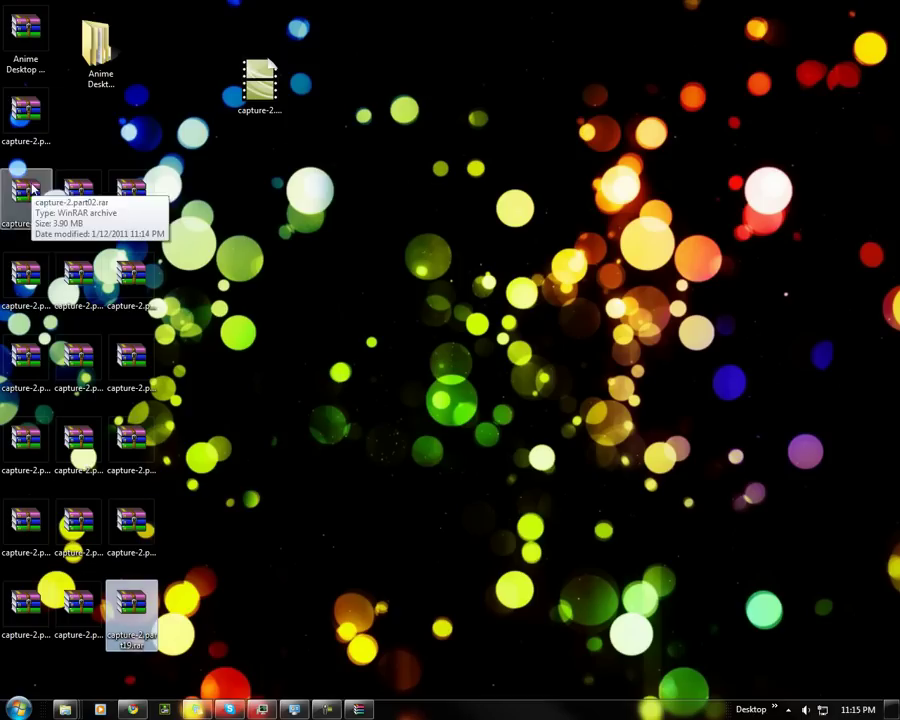
pyautogui.click(28, 195)
pyautogui.press('Down')
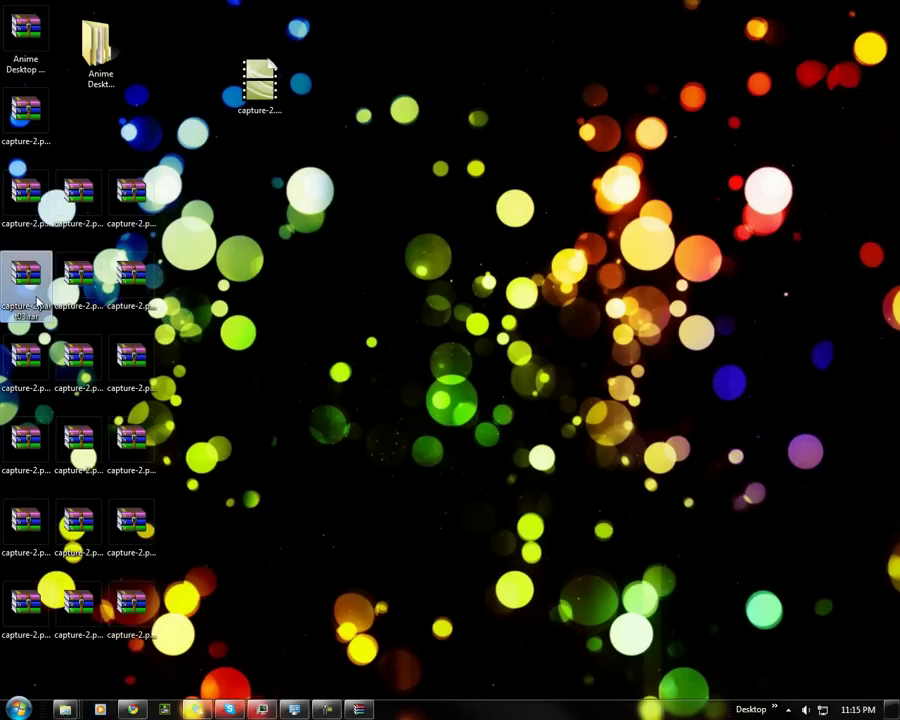
pyautogui.click(84, 396)
pyautogui.doubleClick(73, 362)
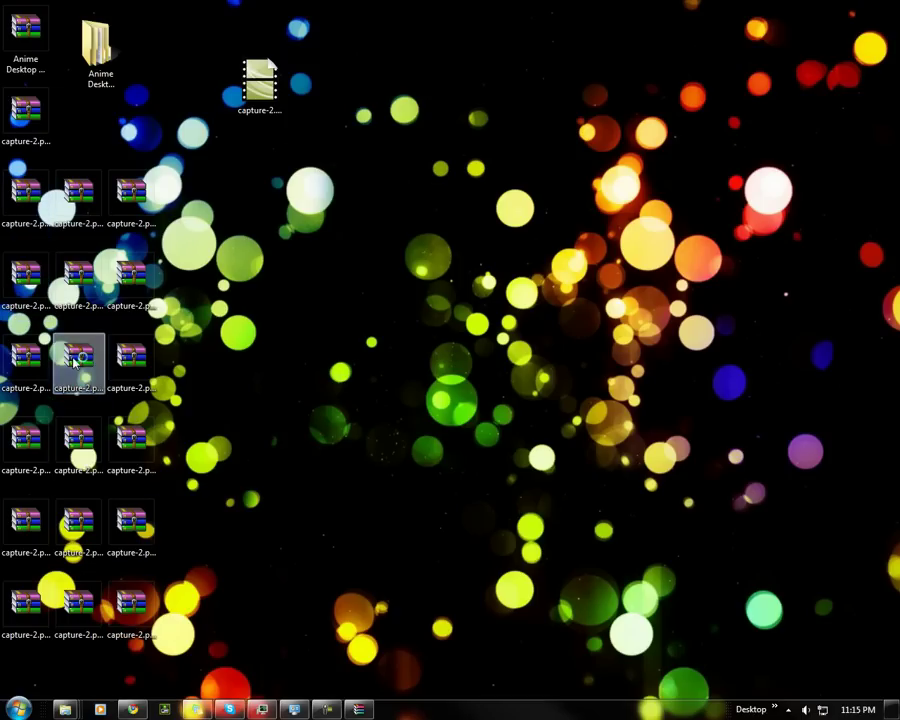
# Extract capture-2.camrec from part10 without replacing the existing copy, then close the archive.
pyautogui.click(195, 250)
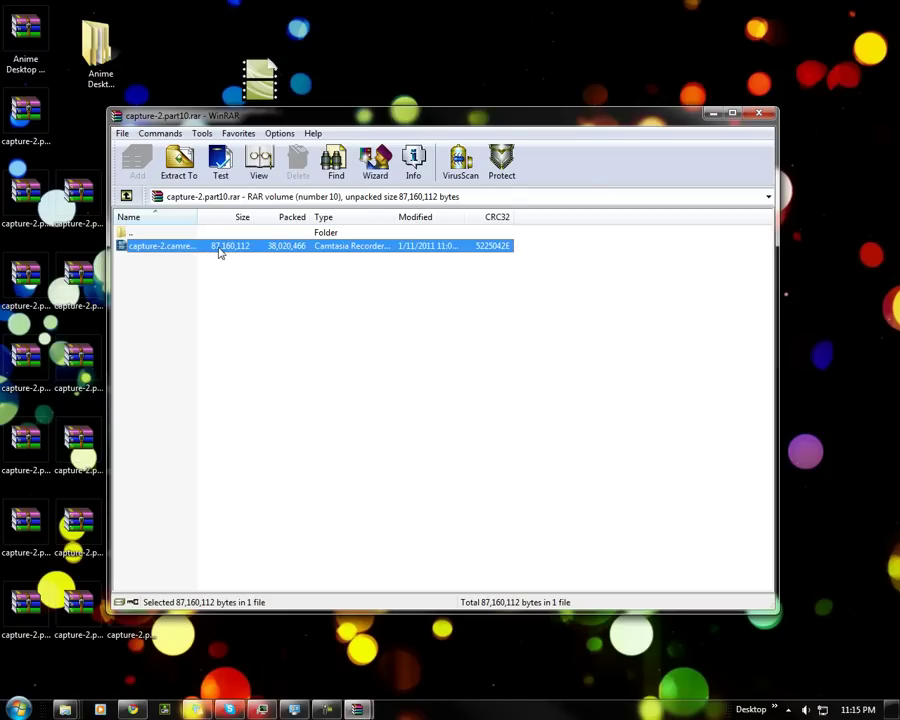
pyautogui.doubleClick(220, 253)
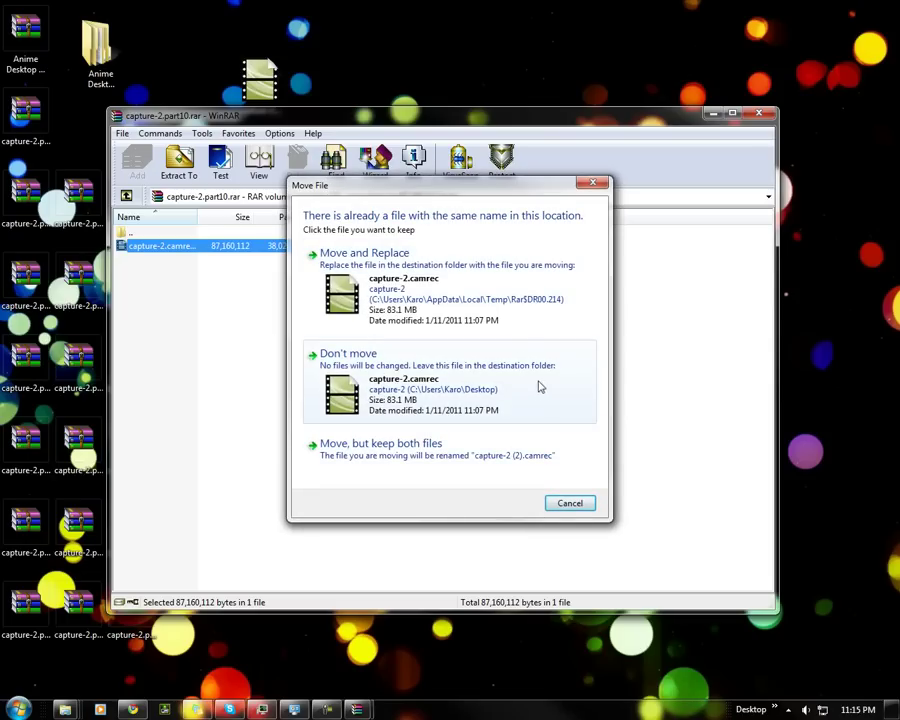
pyautogui.click(455, 375)
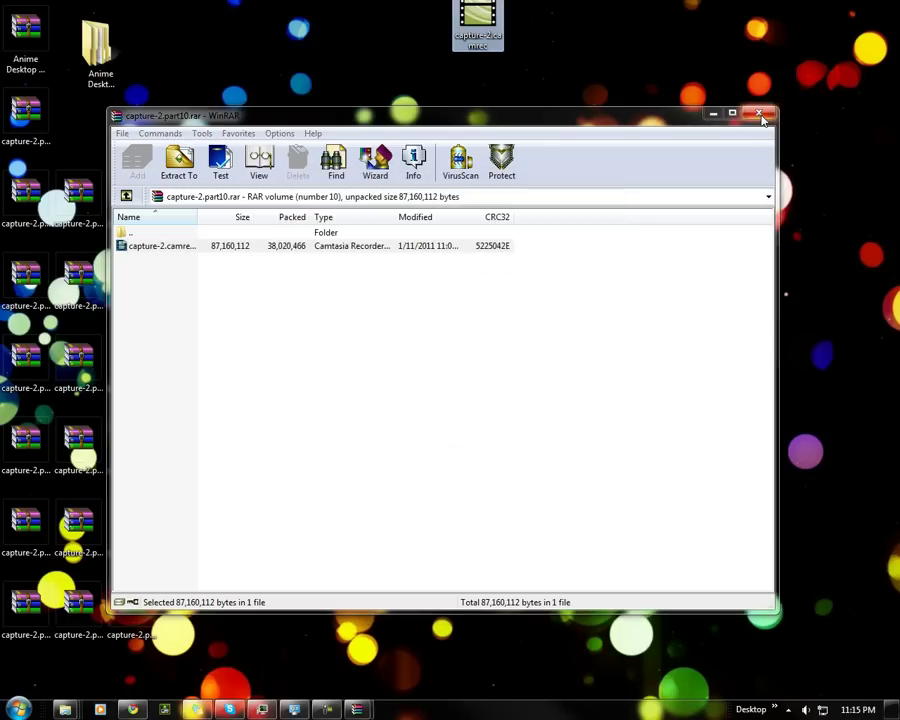
pyautogui.press('super+d')
# Move the capture-2.camrec icon toward the centre and drop part02.rar into the Anime Desktop Mascots folder.
pyautogui.click(482, 32)
pyautogui.moveTo(486, 30); pyautogui.dragTo(586, 152)
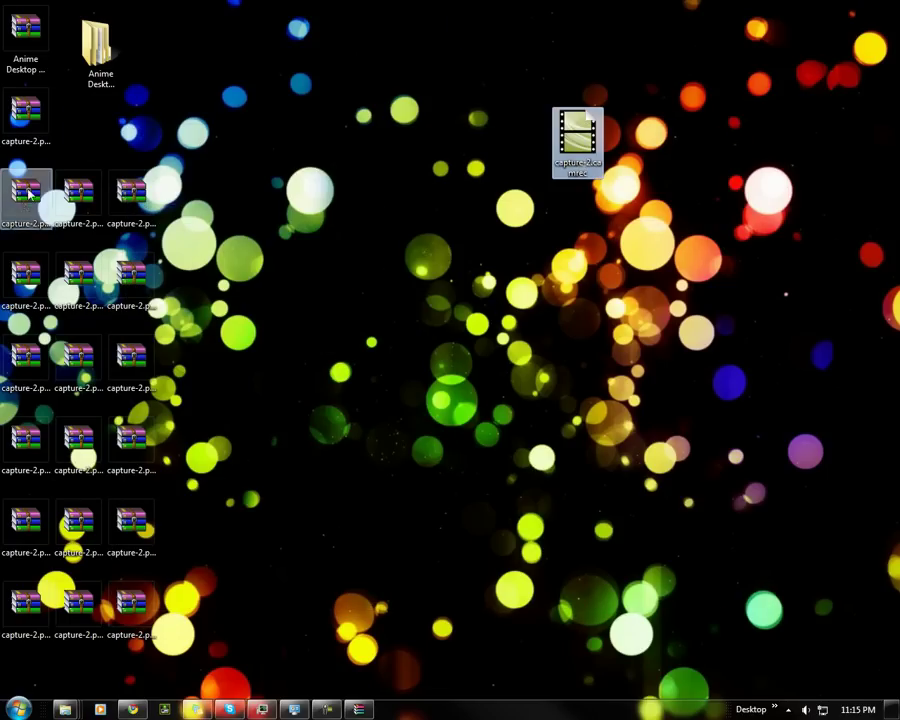
pyautogui.click(25, 204)
pyautogui.moveTo(17, 205); pyautogui.dragTo(100, 60)
# Open capture-2.part08.rar and drag the recording out onto the desktop.
pyautogui.click(78, 195)
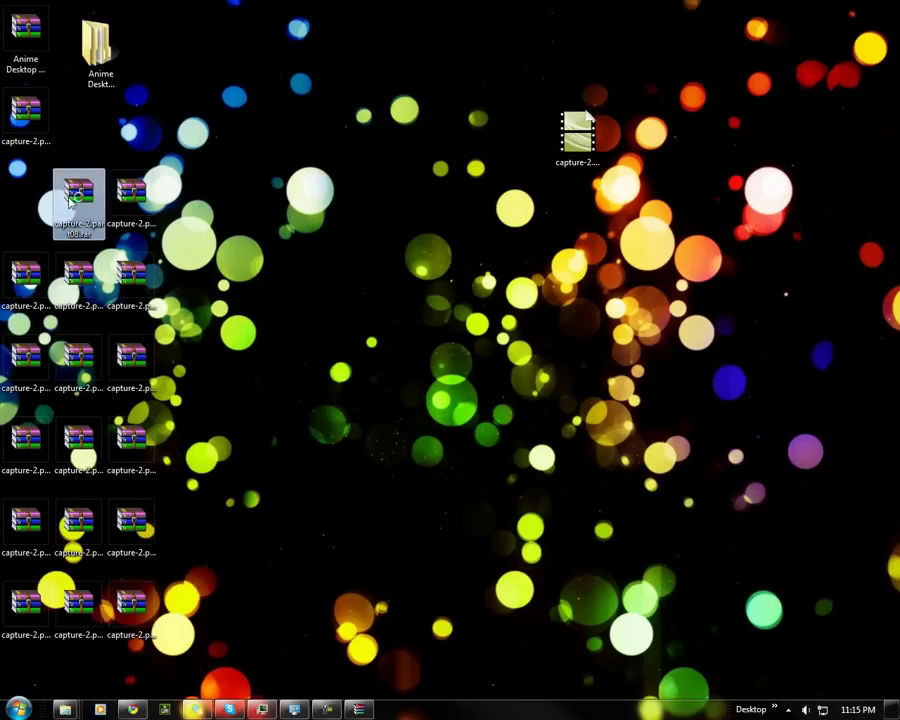
pyautogui.doubleClick(70, 200)
pyautogui.moveTo(190, 264); pyautogui.dragTo(315, 95)
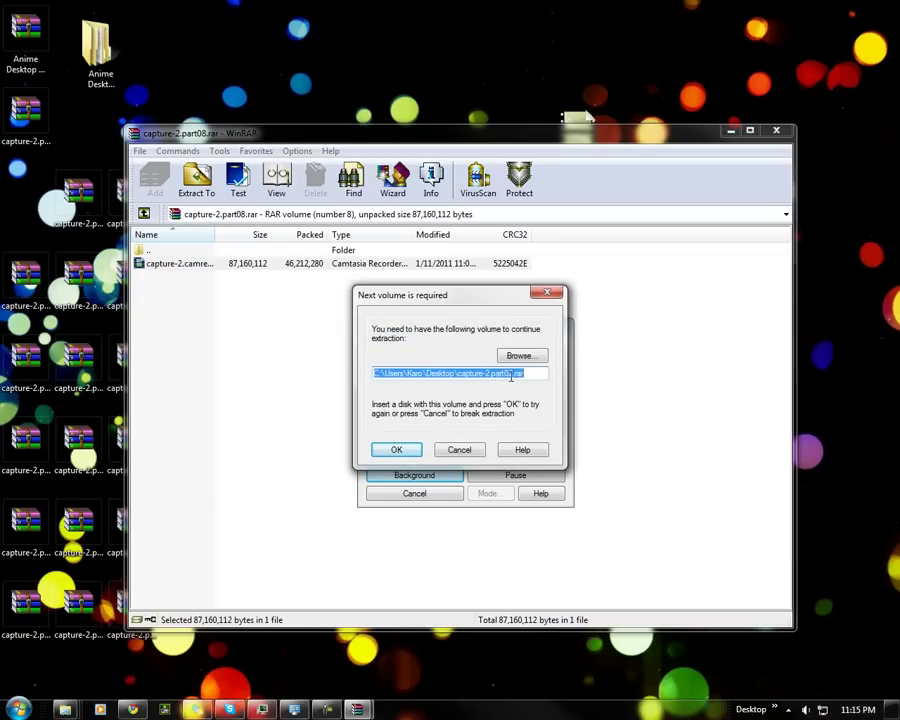
# Supply capture-2.part02.rar from the Anime Desktop Mascots folder as the next volume.
pyautogui.click(519, 357)
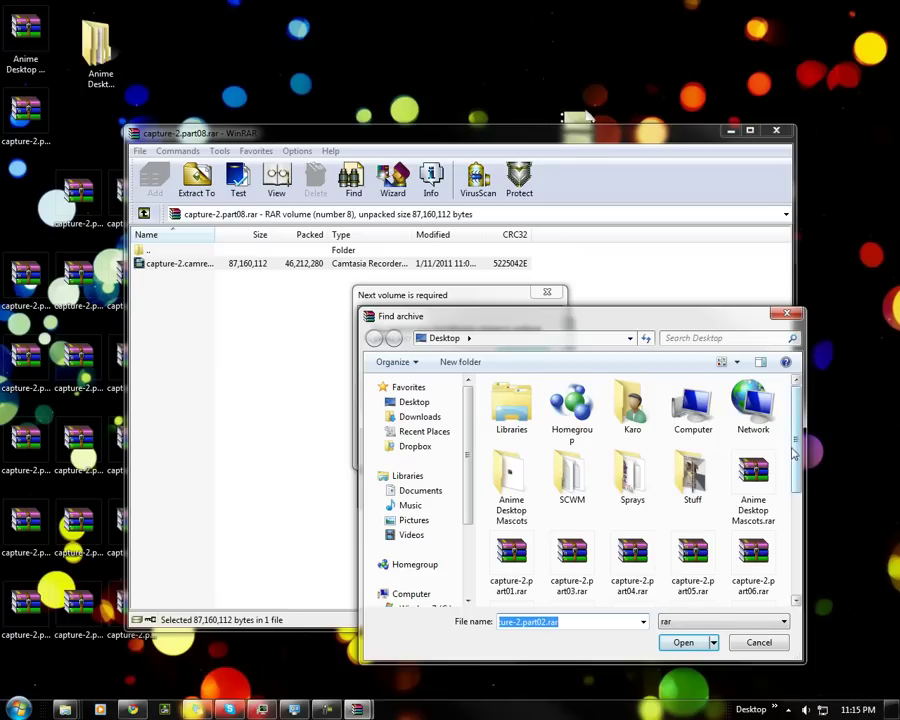
pyautogui.scroll(-5, 745, 470)
pyautogui.scroll(5, 779, 488)
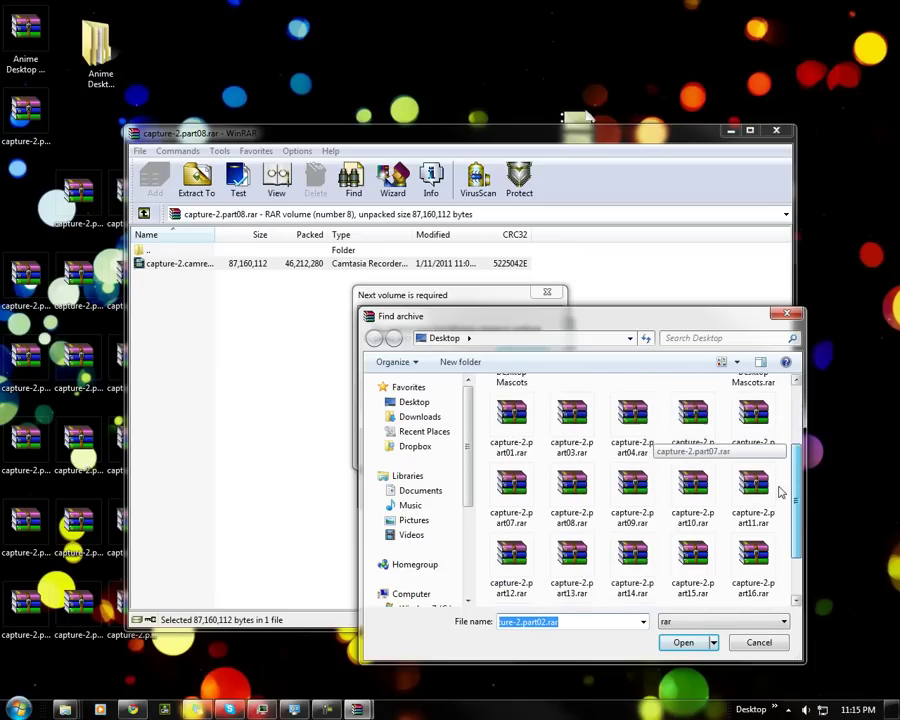
pyautogui.doubleClick(524, 424)
pyautogui.doubleClick(535, 592)
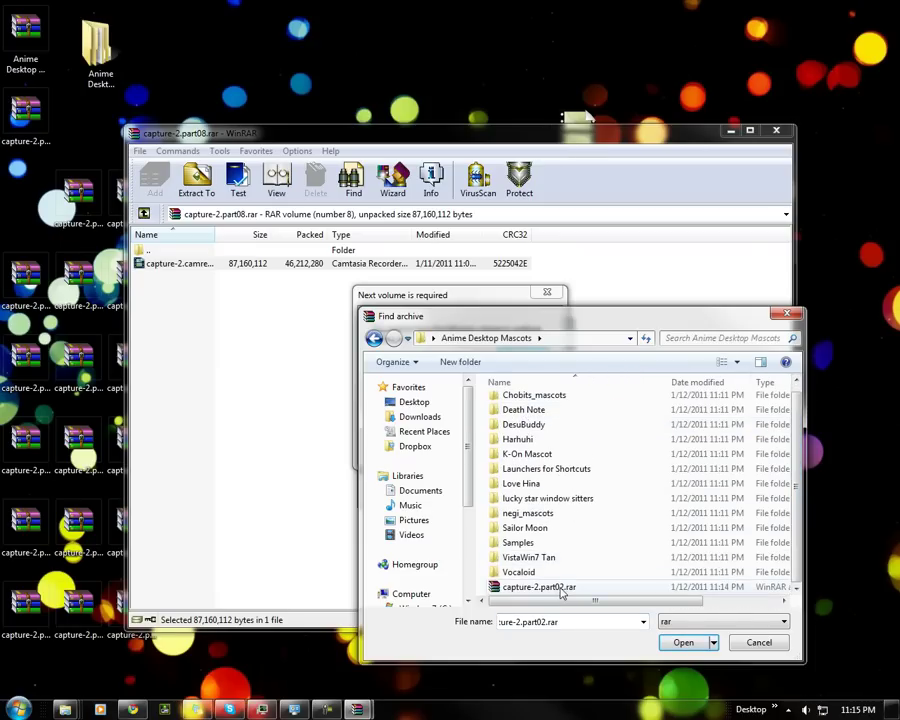
pyautogui.click(400, 450)
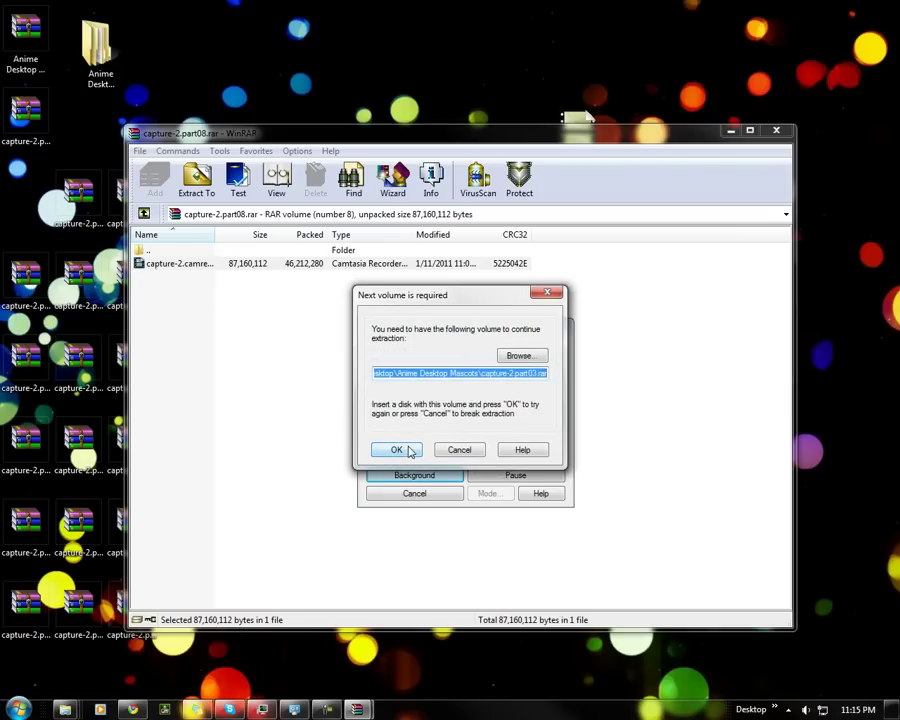
# Supply capture-2.part03.rar from the Desktop to resume extraction.
pyautogui.click(400, 450)
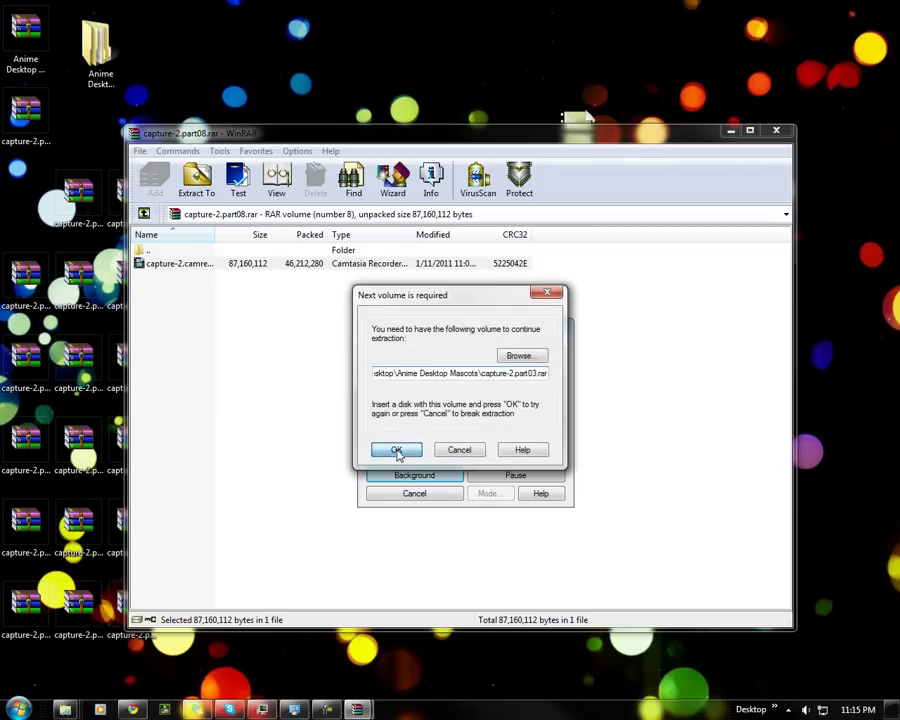
pyautogui.click(519, 356)
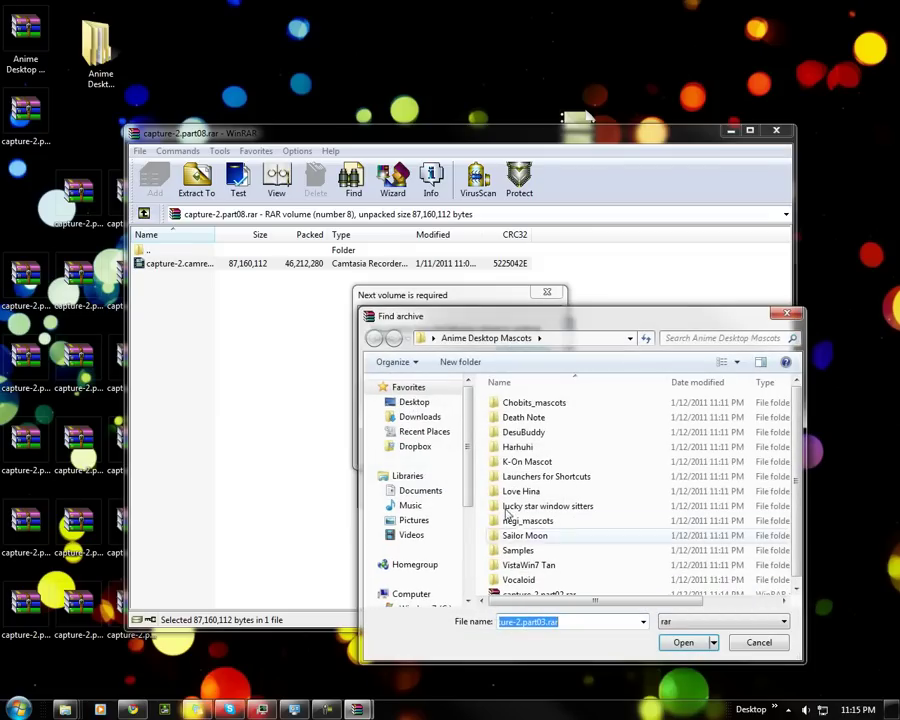
pyautogui.click(427, 404)
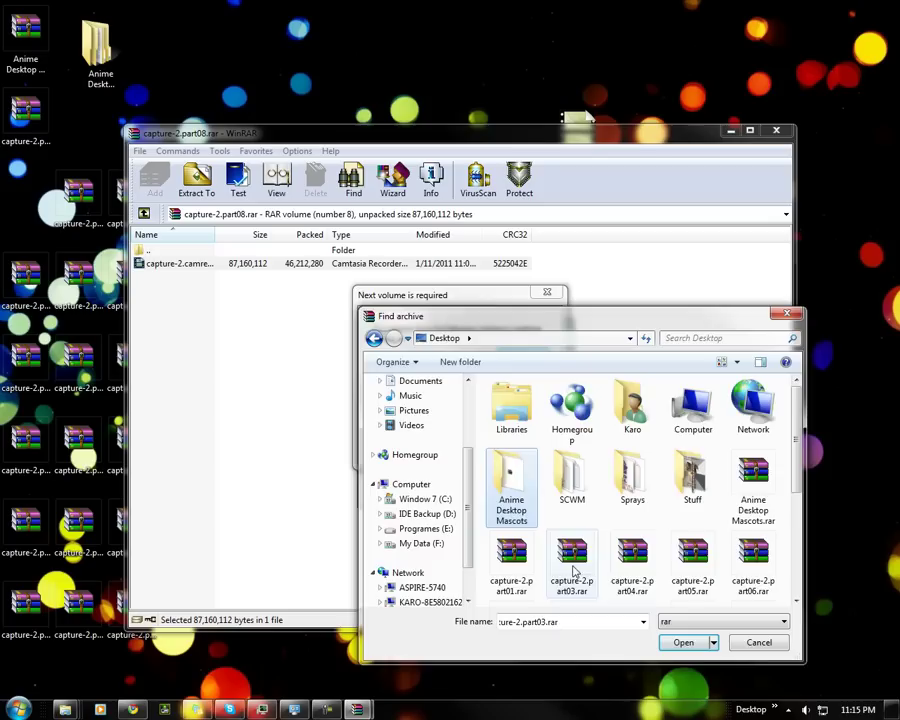
pyautogui.doubleClick(575, 566)
pyautogui.click(398, 452)
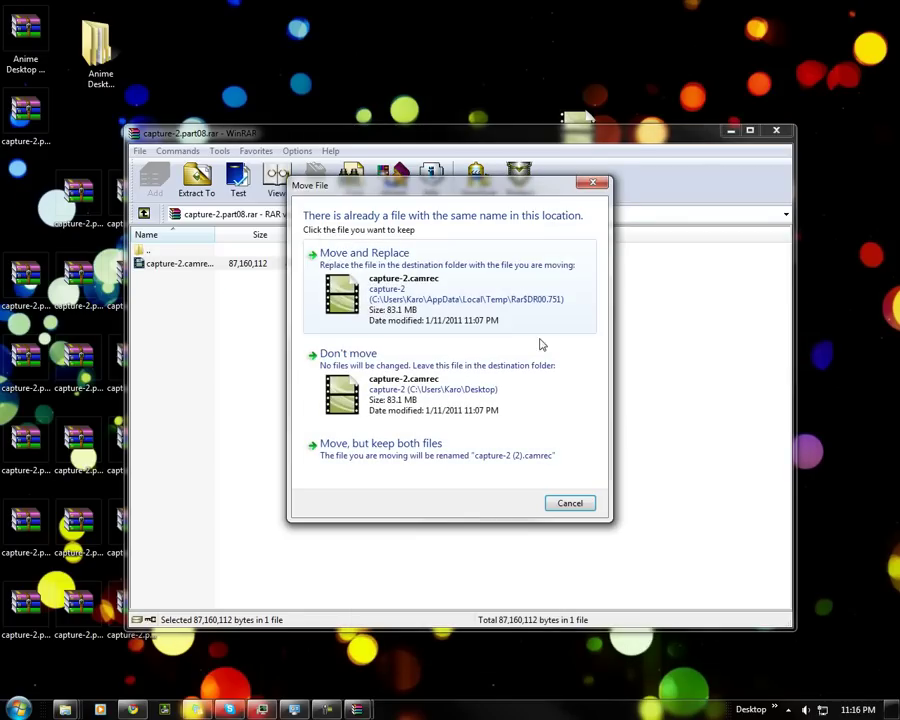
# Keep the existing recording and move capture-2.part02.rar from Anime Desktop Mascots back to the desktop.
pyautogui.click(497, 389)
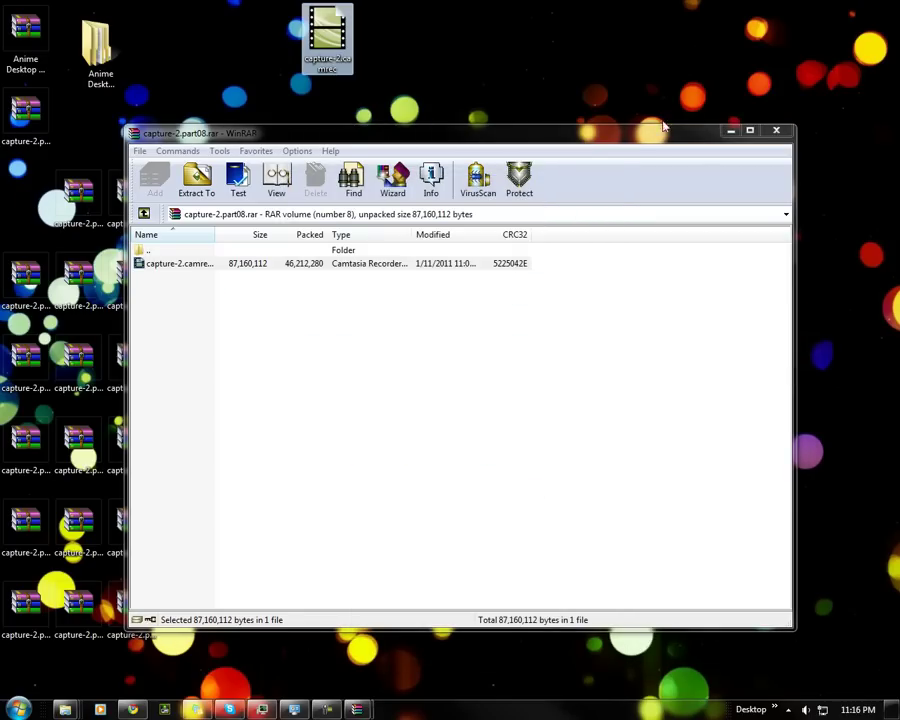
pyautogui.click(776, 130)
pyautogui.doubleClick(113, 42)
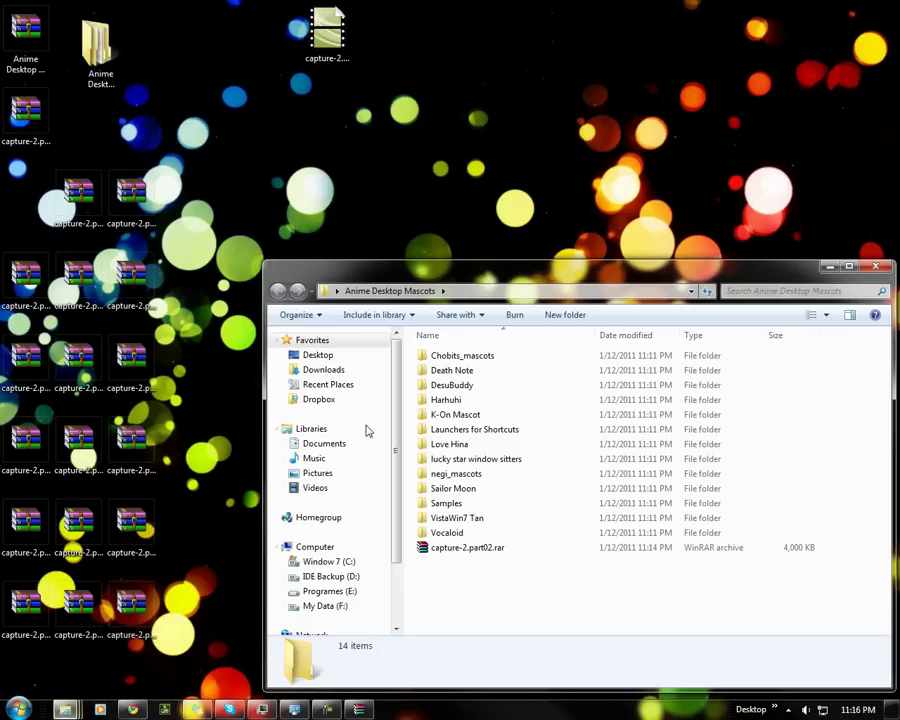
pyautogui.moveTo(446, 550); pyautogui.dragTo(60, 165)
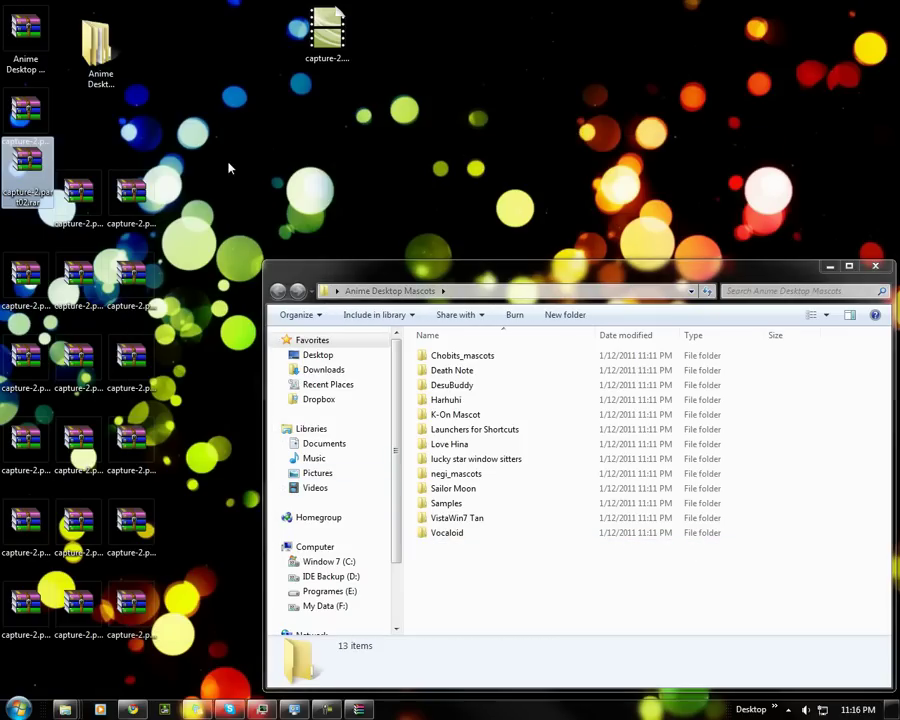
pyautogui.moveTo(600, 268); pyautogui.dragTo(495, 205)
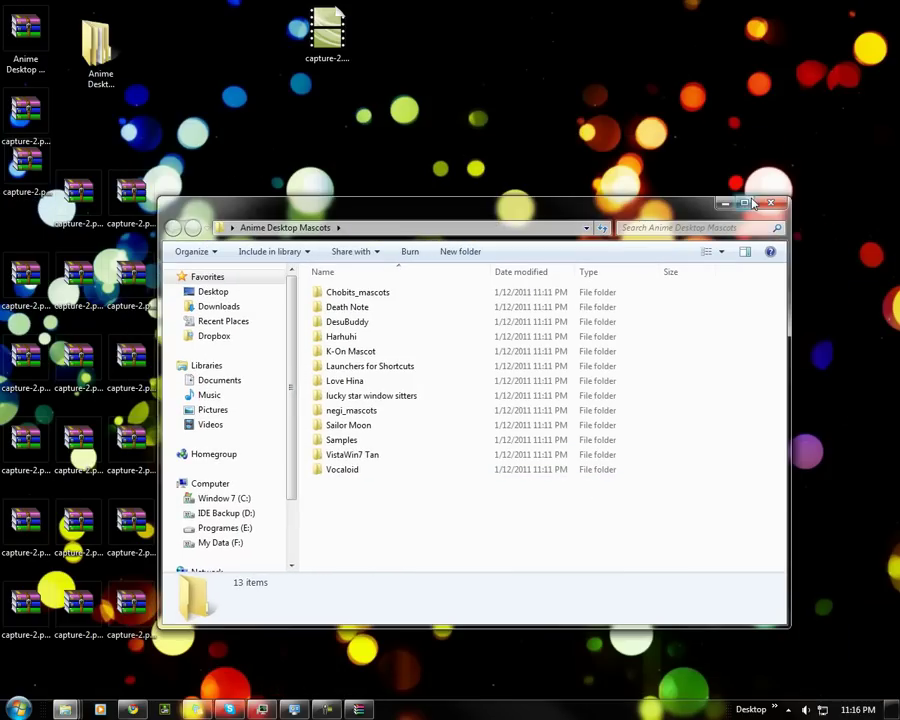
pyautogui.click(768, 206)
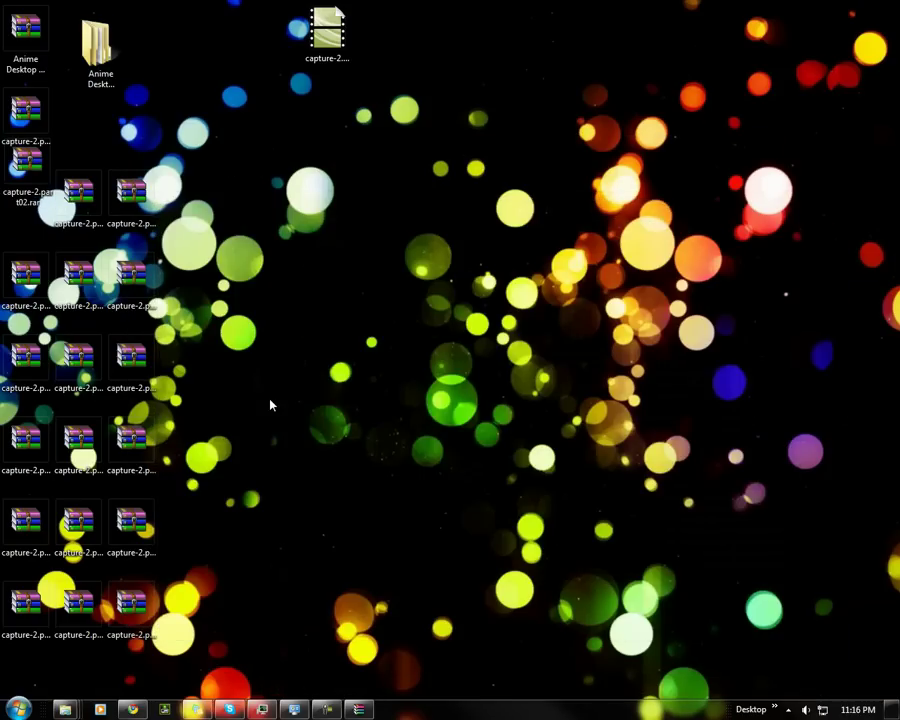
# Check the properties of capture-2.part16.rar.
pyautogui.rightClick(152, 374)
pyautogui.click(273, 681)
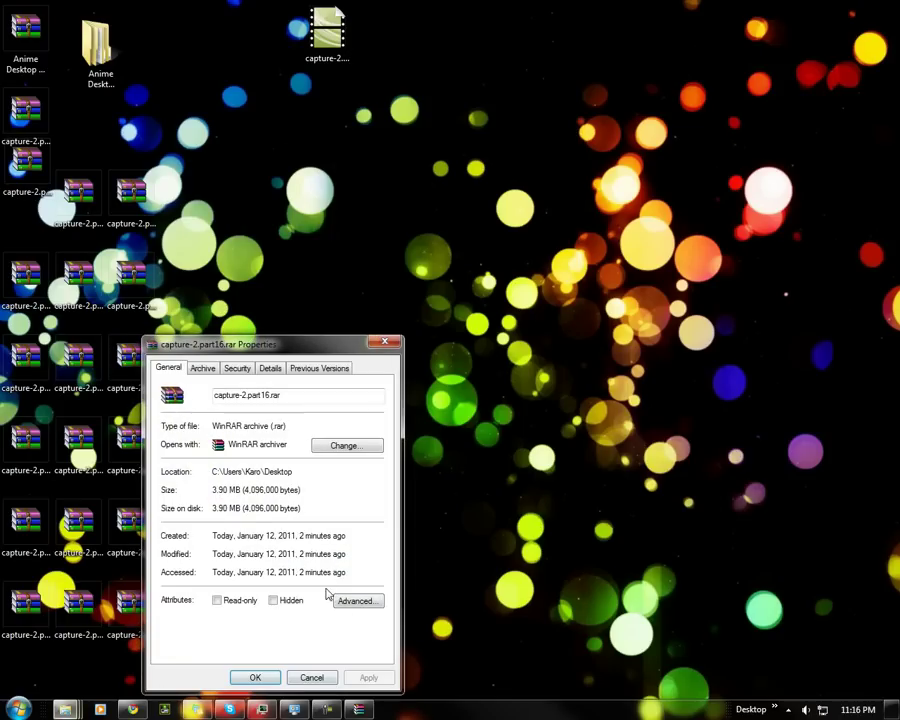
pyautogui.click(390, 344)
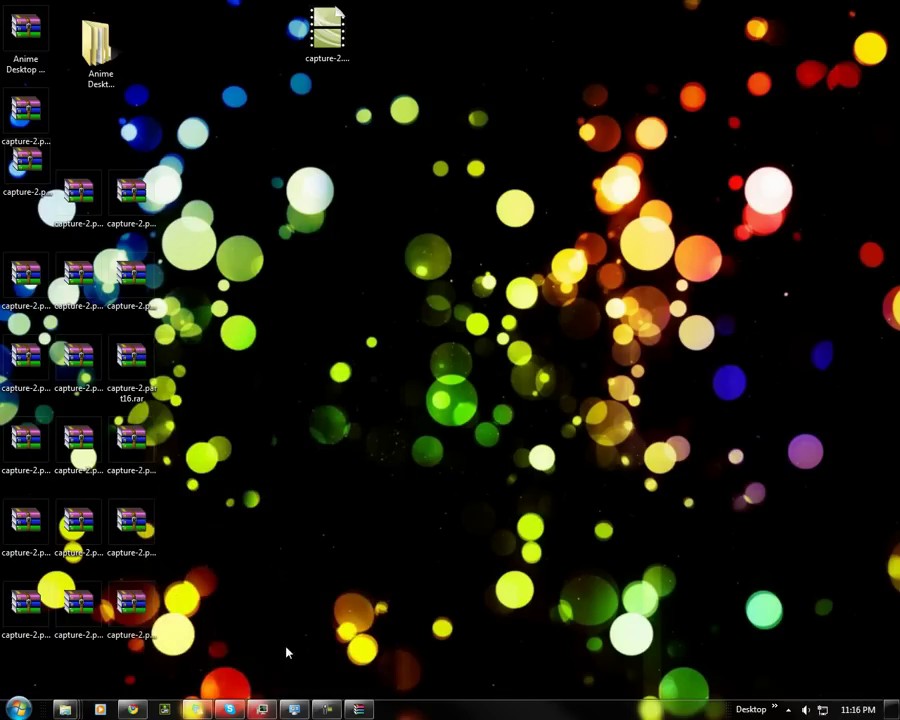
# Delete all 19 capture-2 archive volumes and move capture-2.camrec into Anime Desktop Mascots.
pyautogui.moveTo(268, 668); pyautogui.dragTo(30, 132)
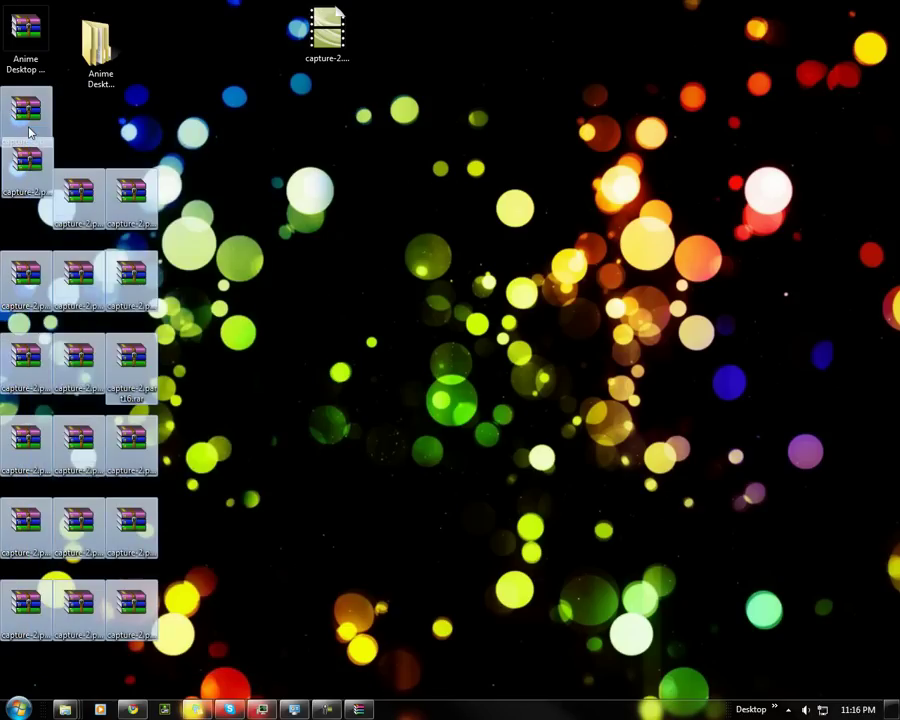
pyautogui.press('Delete')
pyautogui.moveTo(327, 35); pyautogui.dragTo(98, 62)
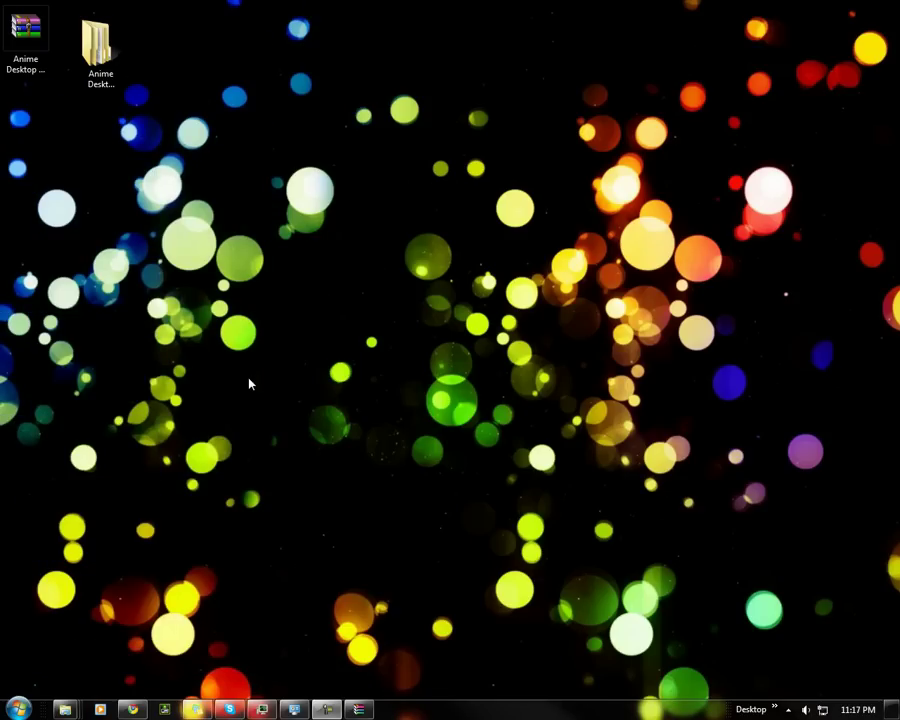
# Delete the old Anime Desktop Mascots.rar archive from the desktop.
pyautogui.moveTo(100, 48); pyautogui.dragTo(90, 155)
pyautogui.click(35, 42)
pyautogui.press('Delete')
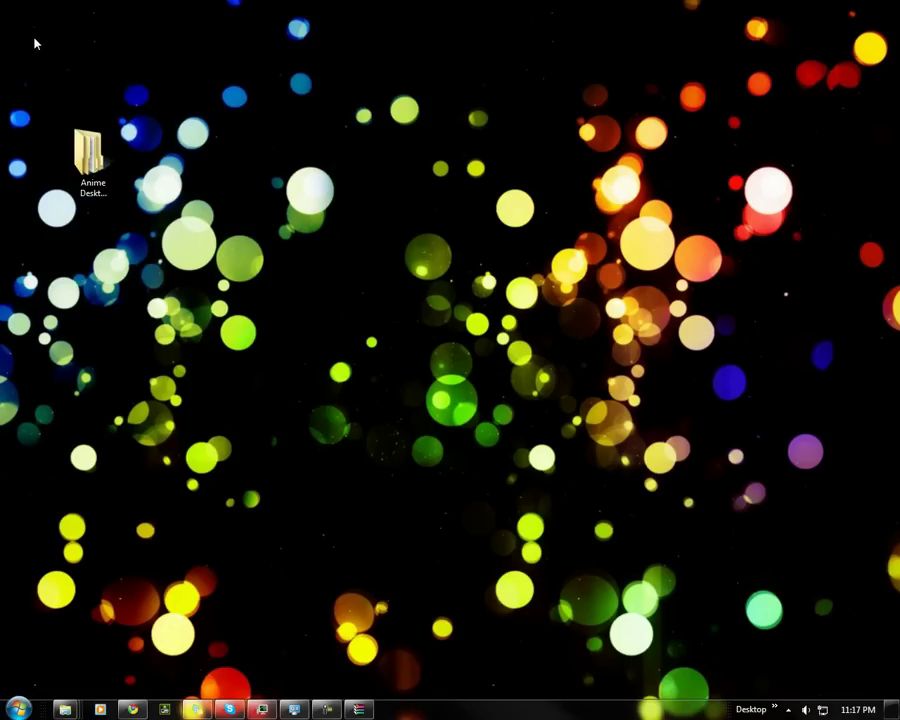
# Archive the Anime Desktop Mascots folder with default settings, then cancel partway.
pyautogui.click(92, 152)
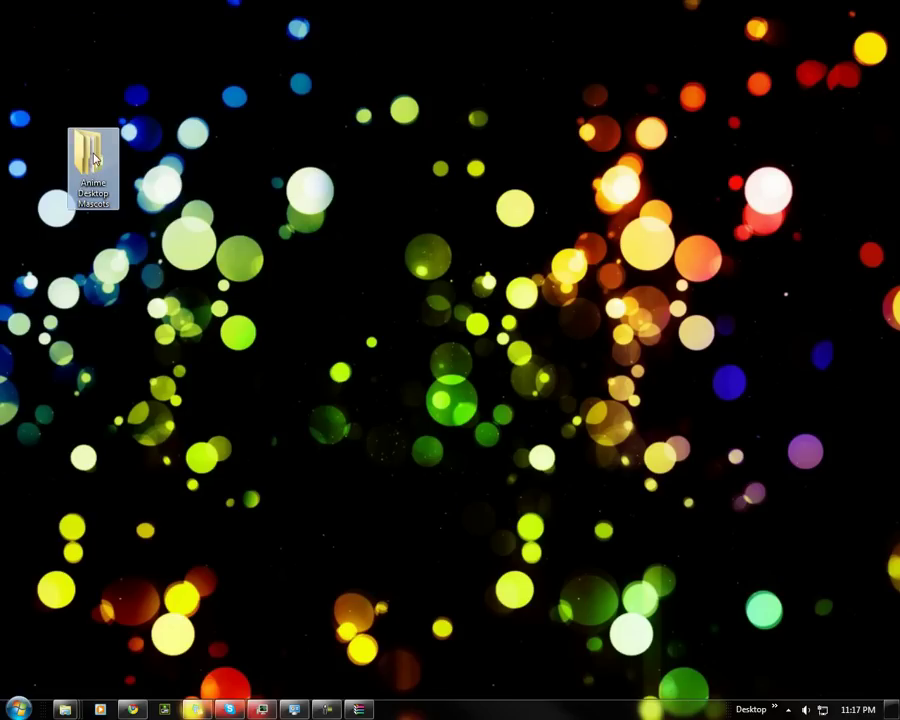
pyautogui.rightClick(94, 158)
pyautogui.click(115, 320)
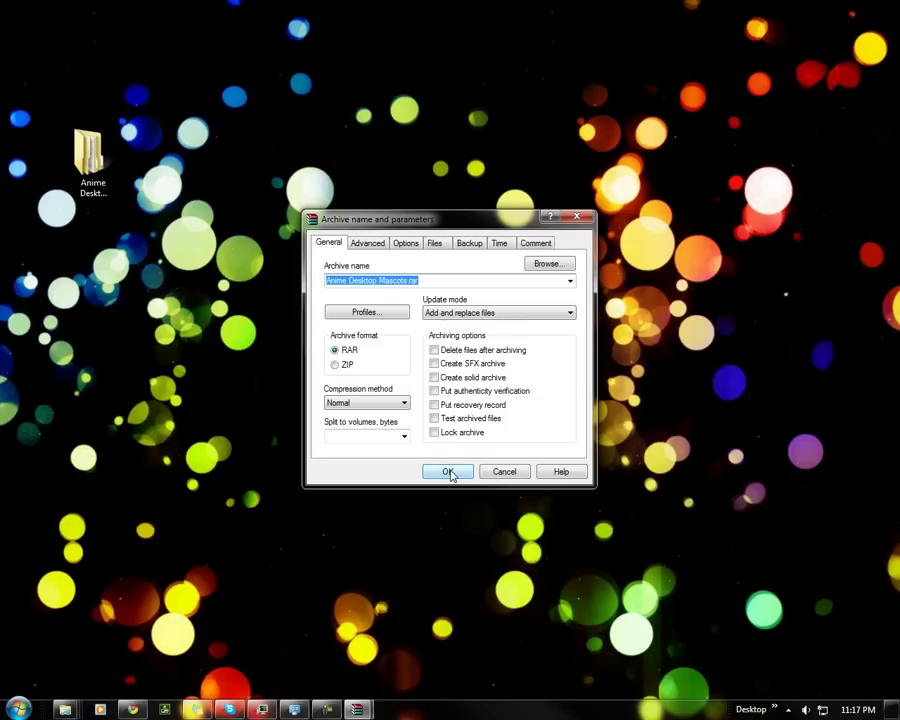
pyautogui.click(449, 473)
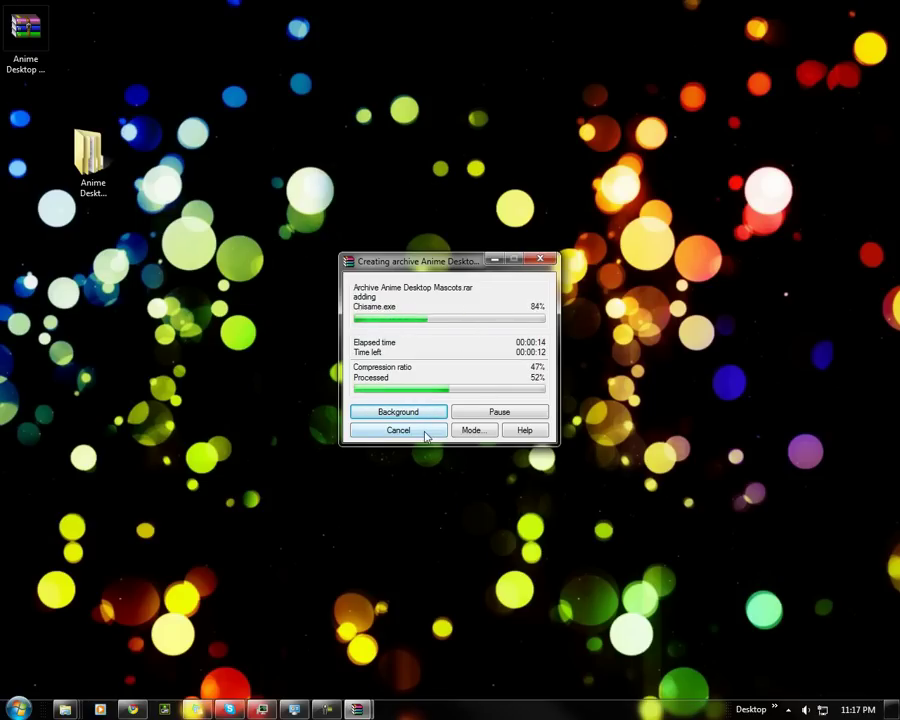
pyautogui.click(424, 432)
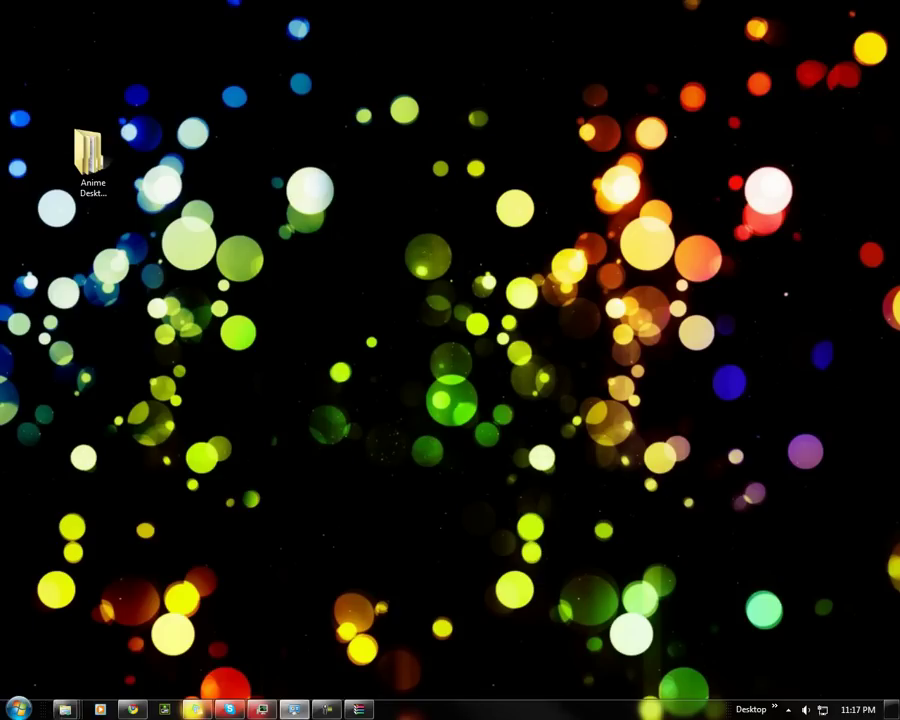
# Place the new Anime Desktop Mascots.rar next to its folder on the desktop.
pyautogui.press('Return')
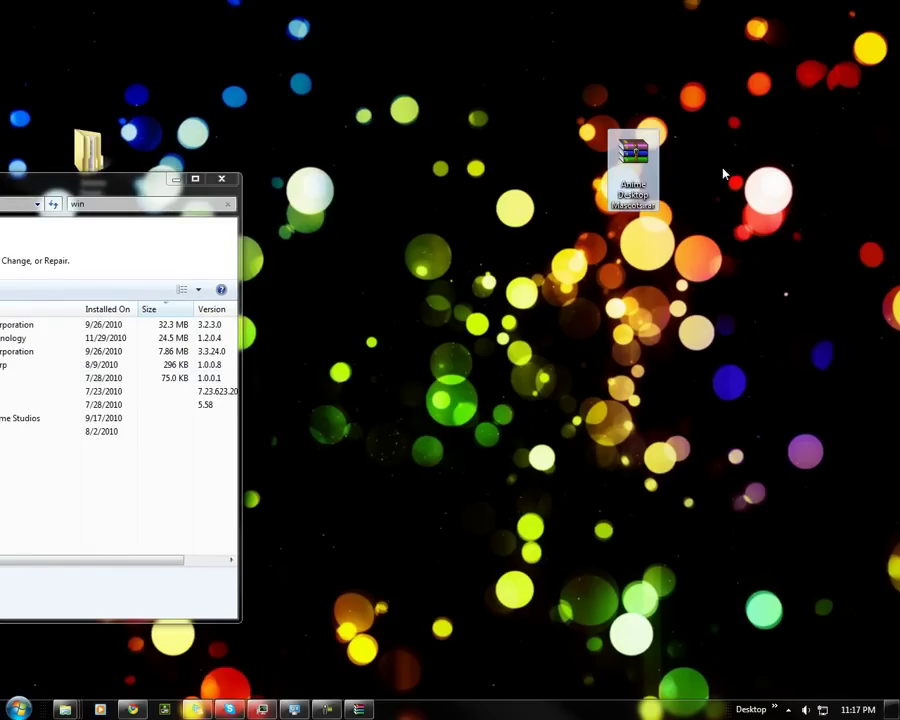
pyautogui.moveTo(635, 172); pyautogui.dragTo(388, 117)
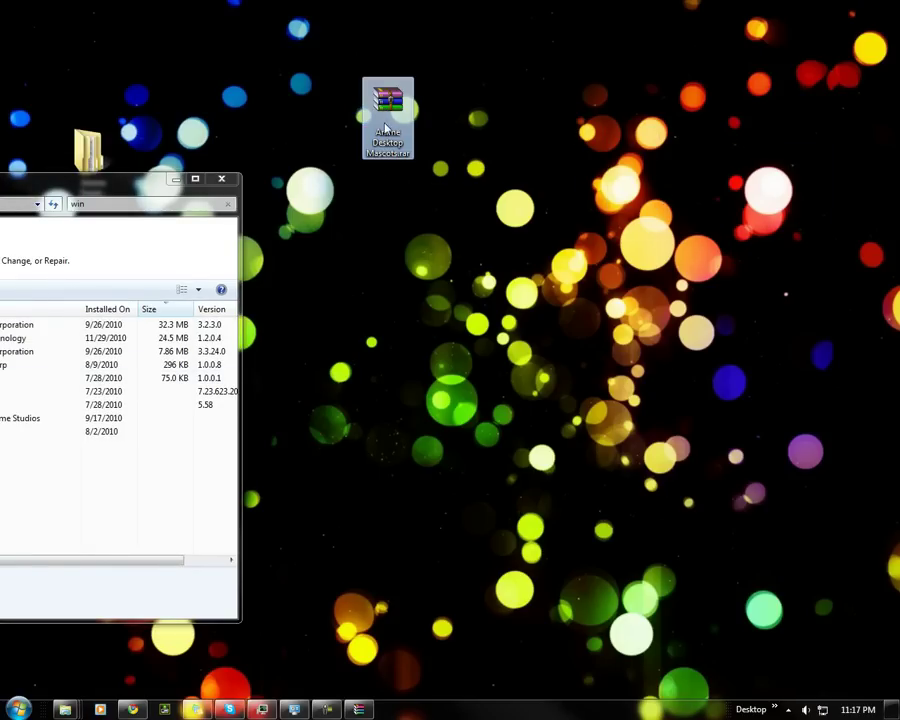
pyautogui.click(176, 179)
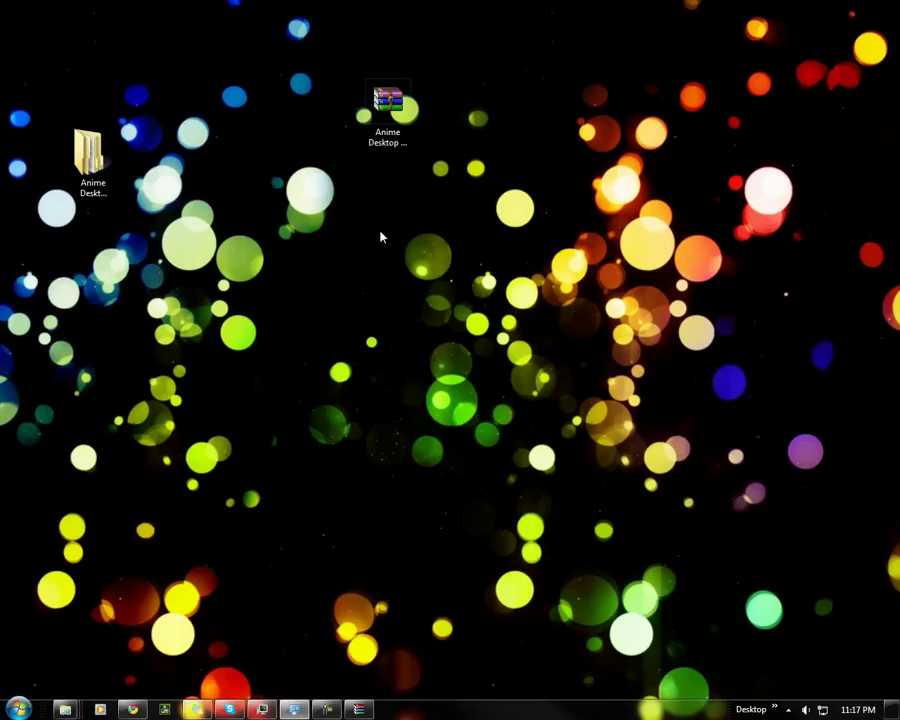
pyautogui.moveTo(388, 105); pyautogui.dragTo(224, 152)
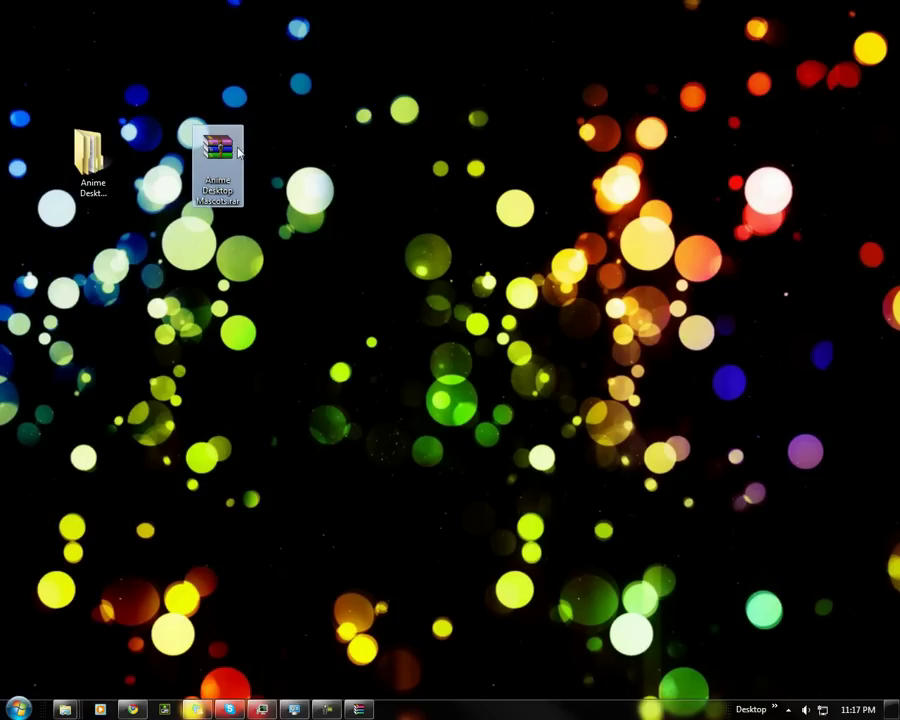
# Open Anime Desktop Mascots.rar, read its 49% ratio in Info, and close it.
pyautogui.doubleClick(222, 152)
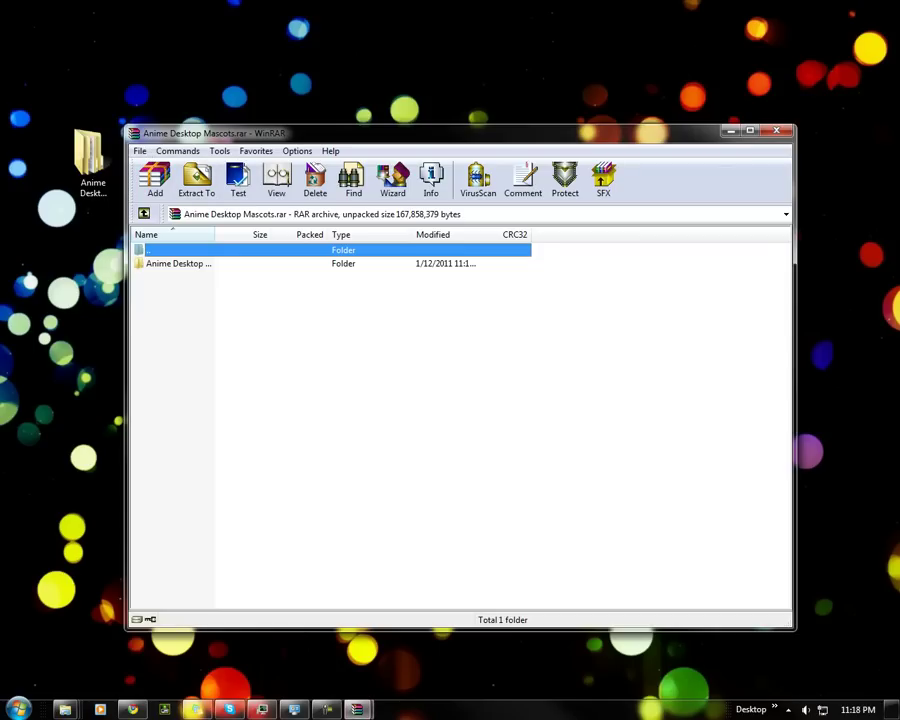
pyautogui.click(410, 336)
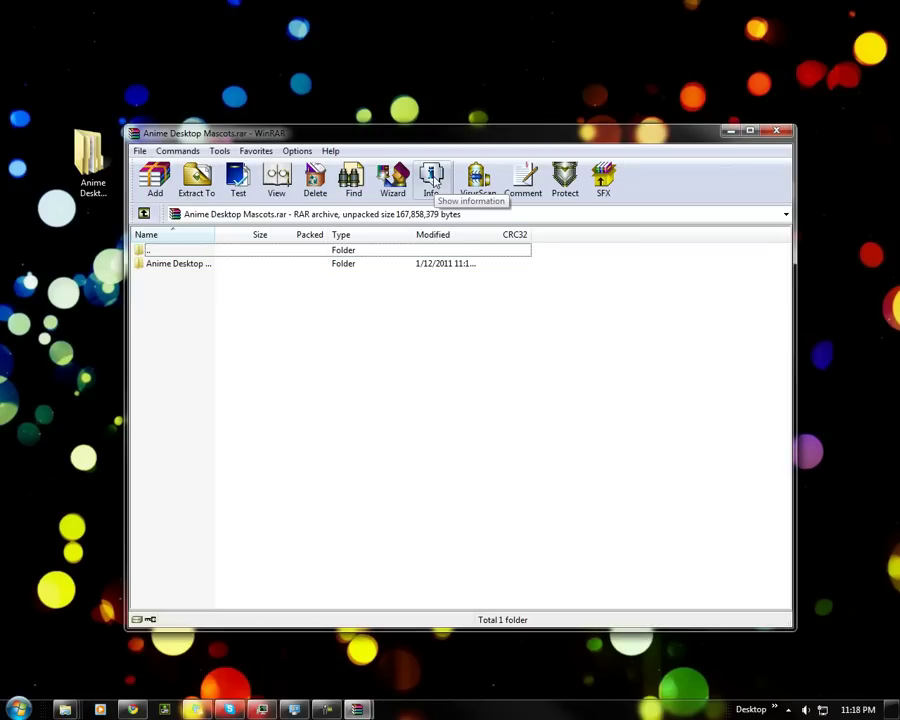
pyautogui.moveTo(444, 137); pyautogui.dragTo(432, 153)
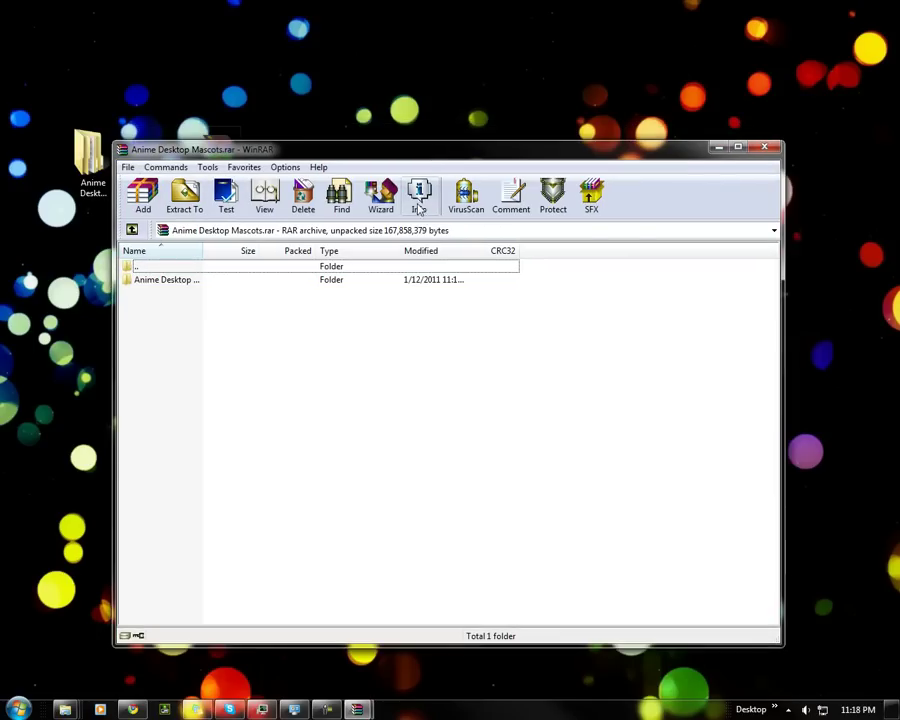
pyautogui.click(420, 196)
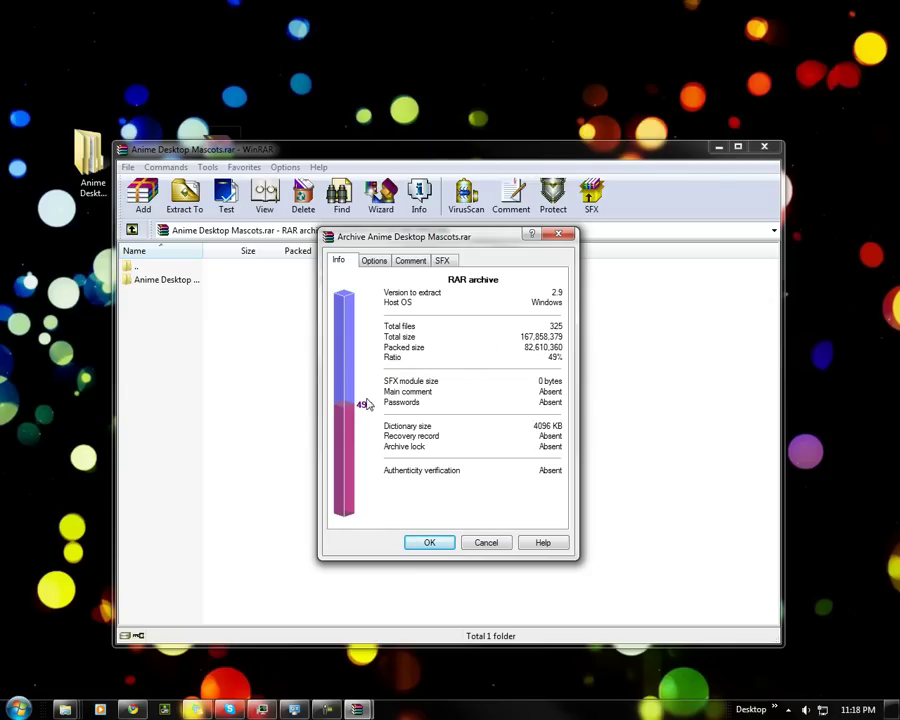
pyautogui.click(443, 547)
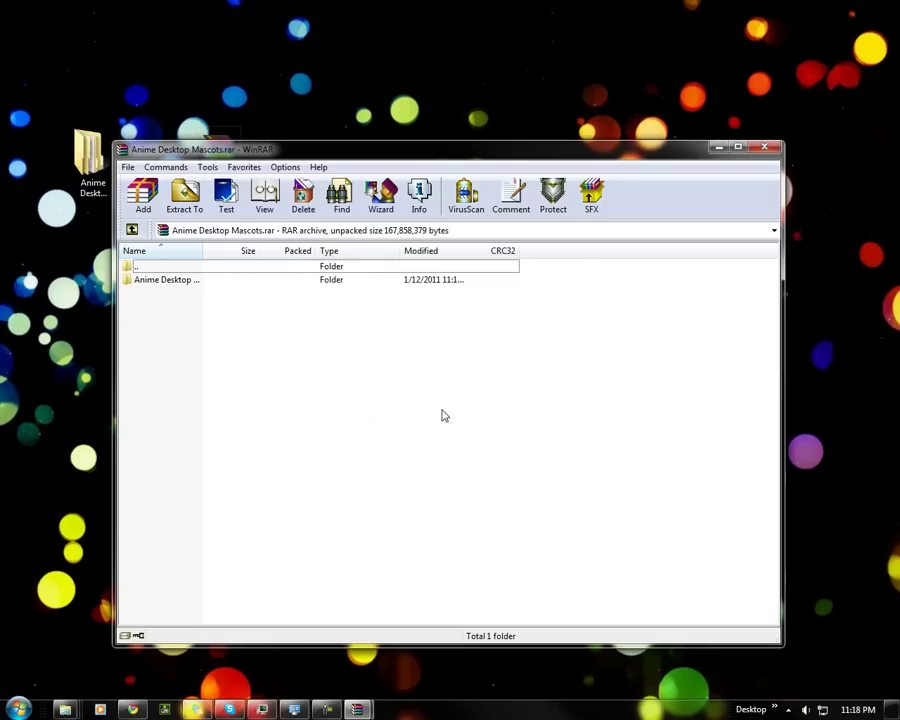
pyautogui.click(776, 149)
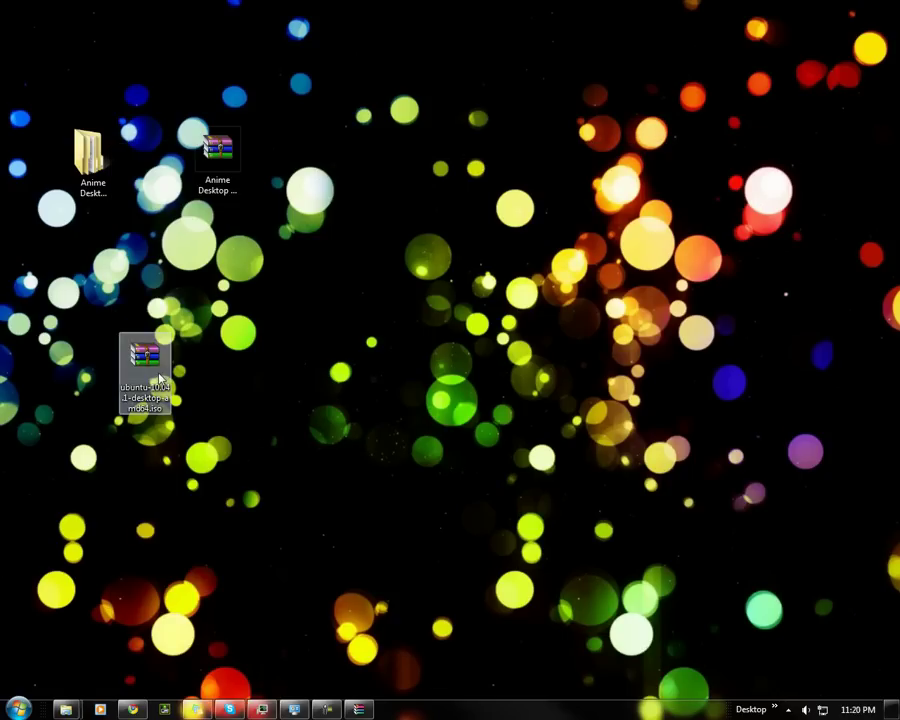
# Move the ubuntu-10.04.1-desktop-amd64.iso icon down and left on the desktop.
pyautogui.moveTo(160, 372); pyautogui.dragTo(236, 377)
pyautogui.click(255, 360)
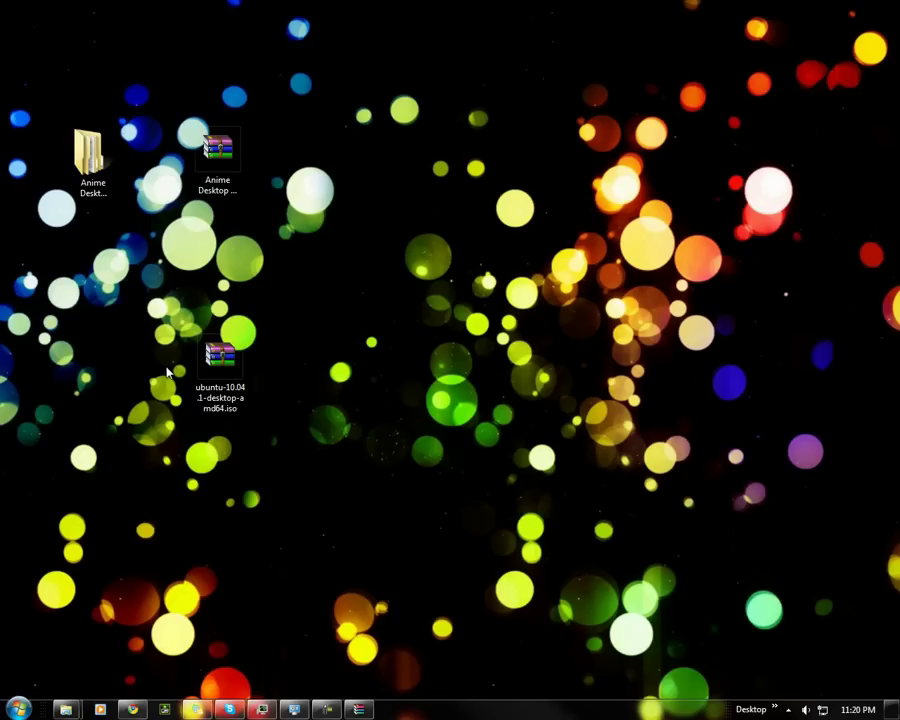
pyautogui.moveTo(182, 332); pyautogui.dragTo(235, 411)
pyautogui.click(265, 423)
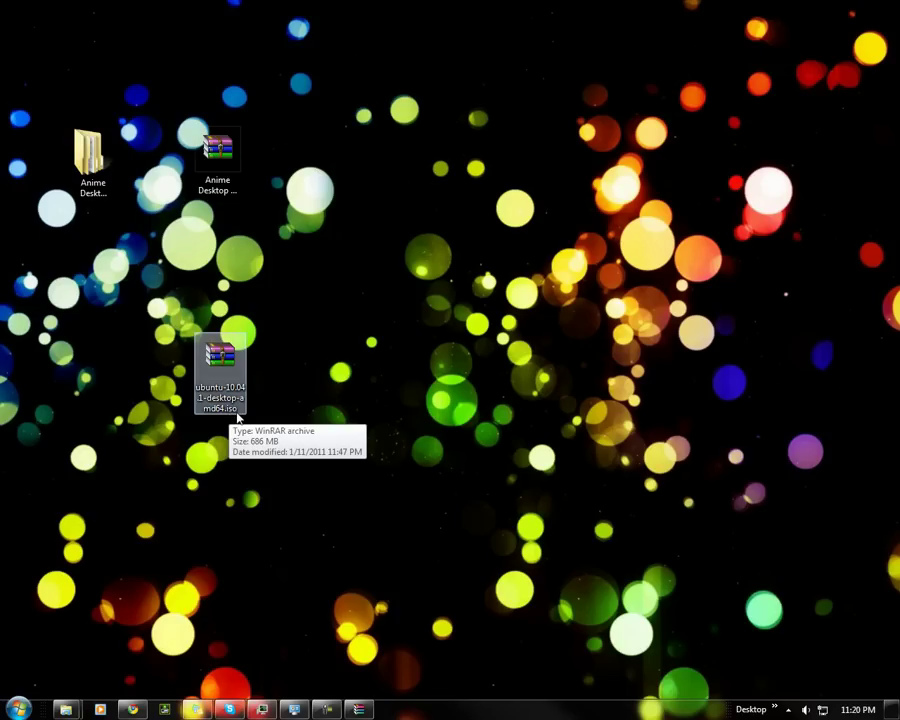
pyautogui.moveTo(269, 440); pyautogui.dragTo(167, 406)
pyautogui.click(163, 350)
pyautogui.moveTo(268, 474); pyautogui.dragTo(162, 395)
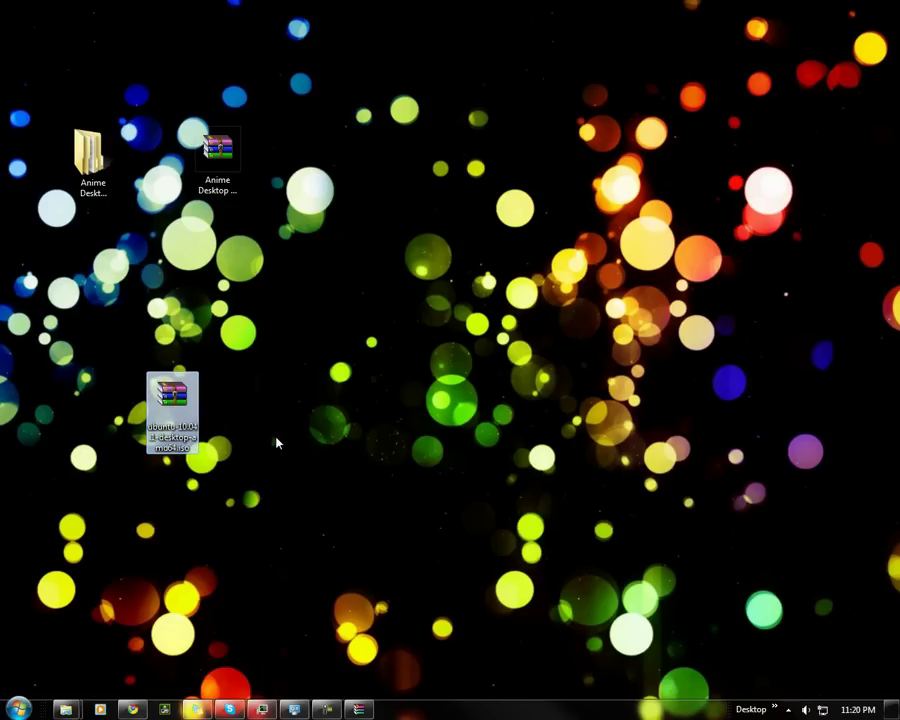
pyautogui.doubleClick(176, 399)
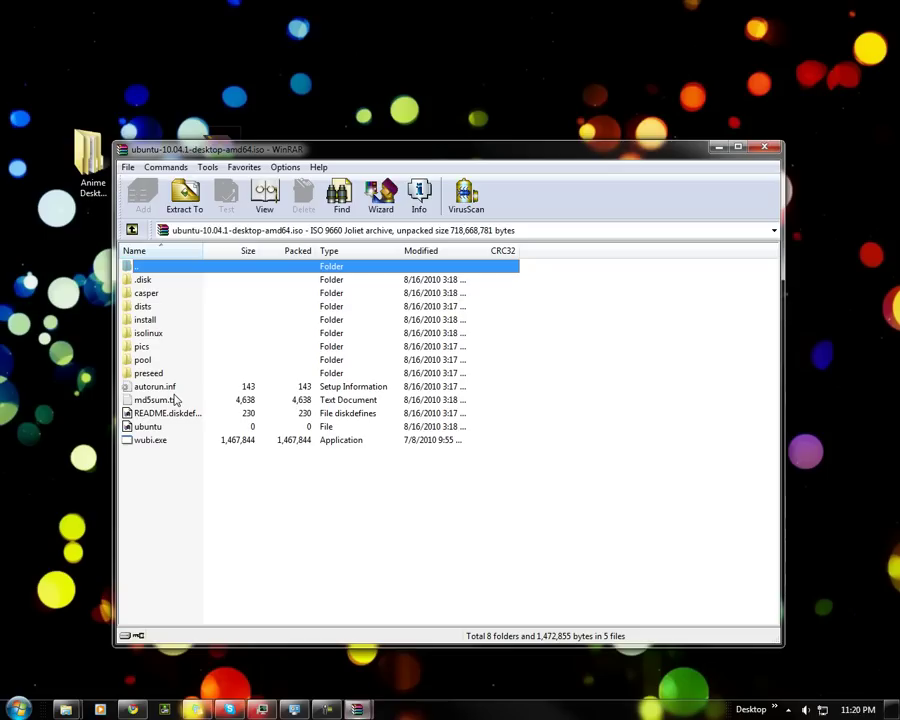
pyautogui.moveTo(311, 152); pyautogui.dragTo(427, 163)
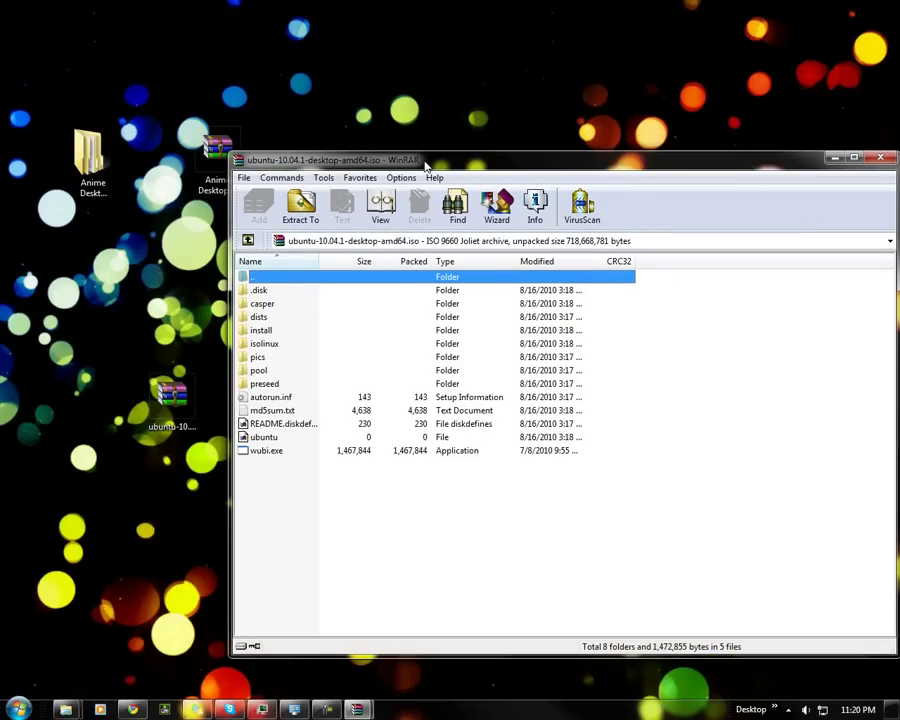
pyautogui.doubleClick(263, 331)
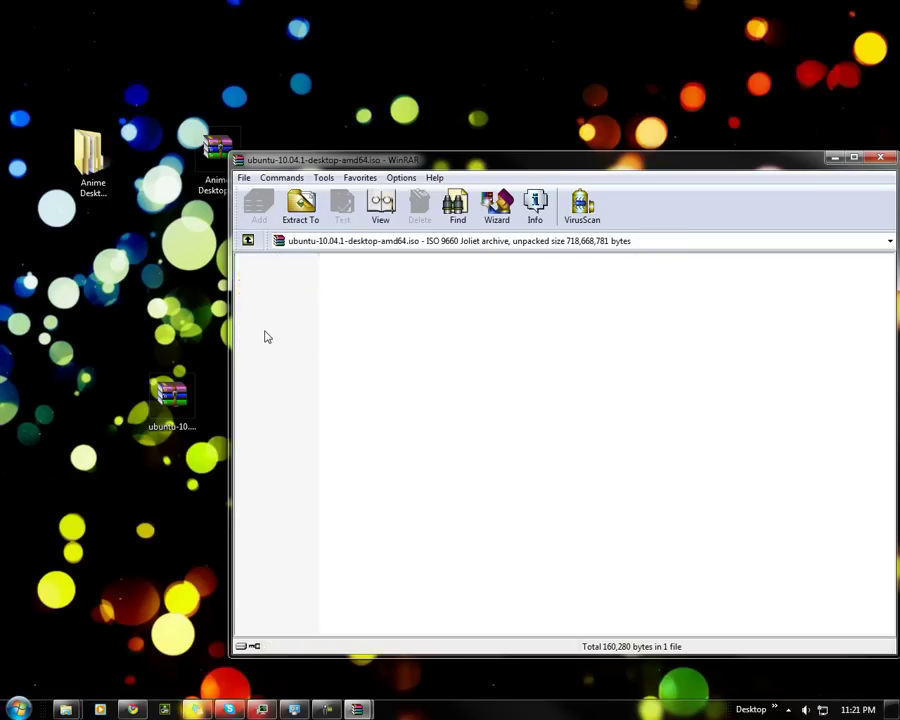
pyautogui.click(248, 243)
pyautogui.doubleClick(266, 366)
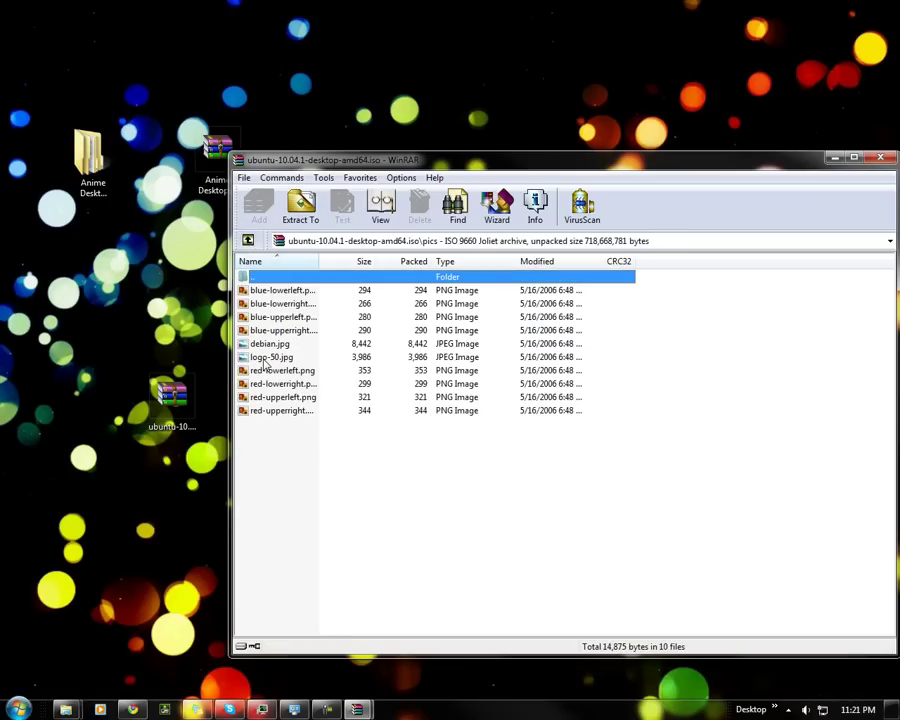
pyautogui.click(295, 305)
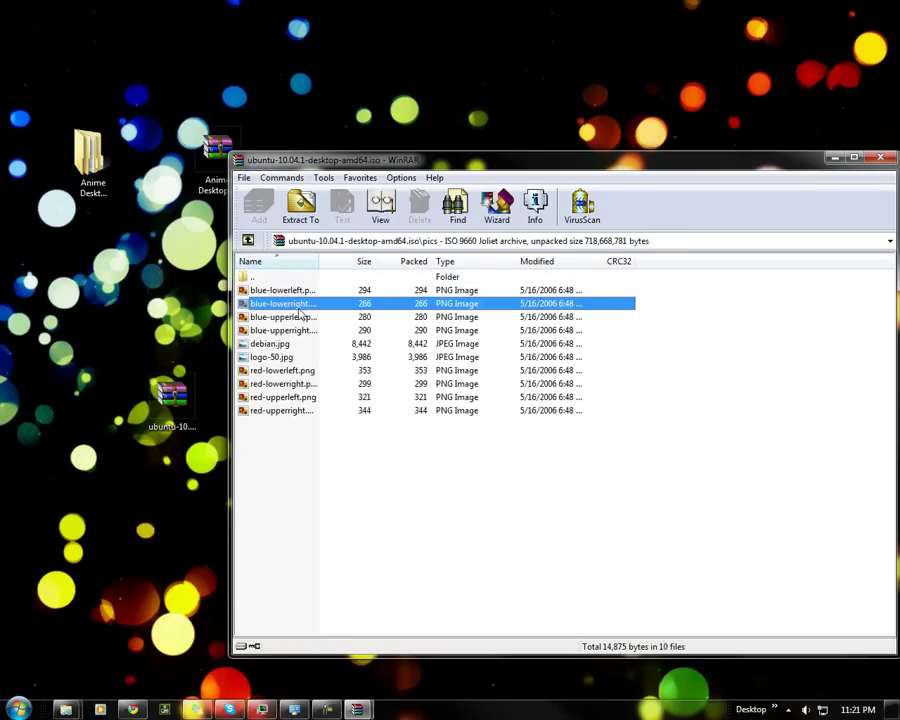
pyautogui.click(282, 358)
pyautogui.click(248, 241)
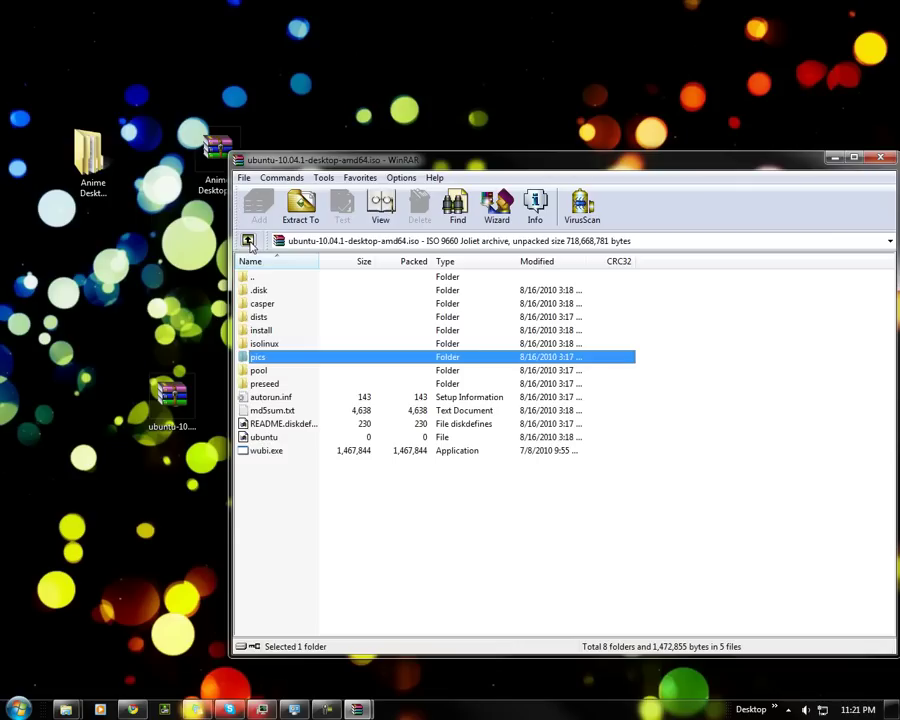
pyautogui.click(172, 400)
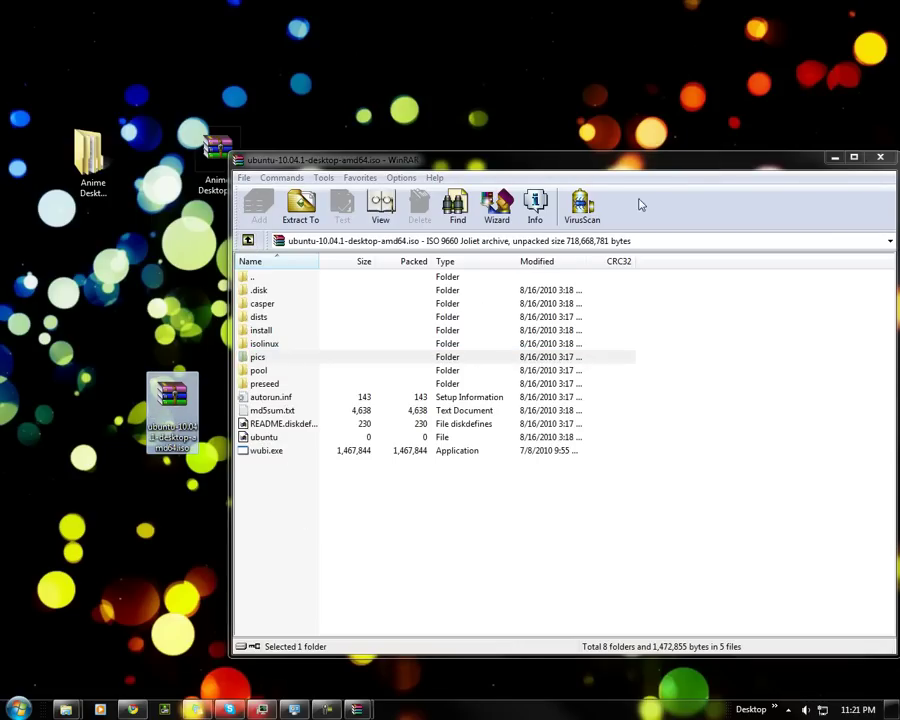
pyautogui.moveTo(657, 163); pyautogui.dragTo(606, 163)
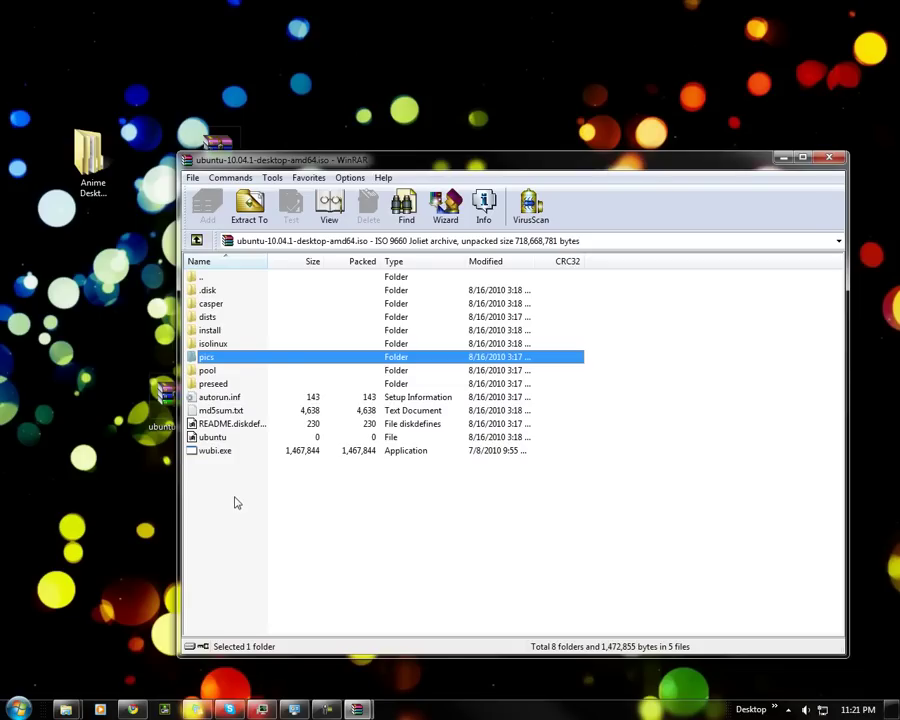
pyautogui.moveTo(165, 395); pyautogui.dragTo(85, 335)
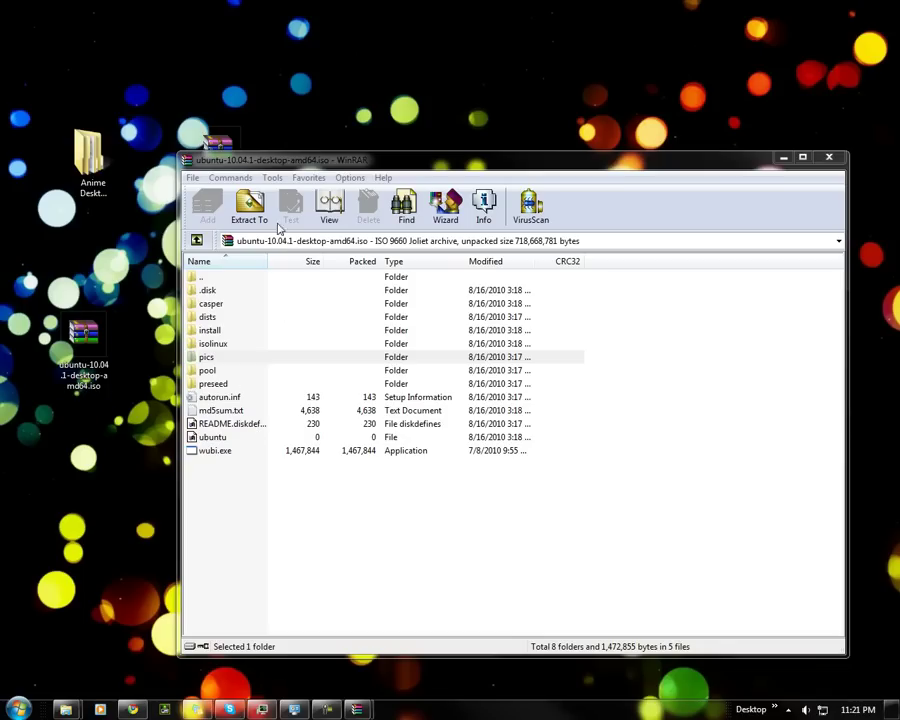
pyautogui.moveTo(443, 165); pyautogui.dragTo(456, 195)
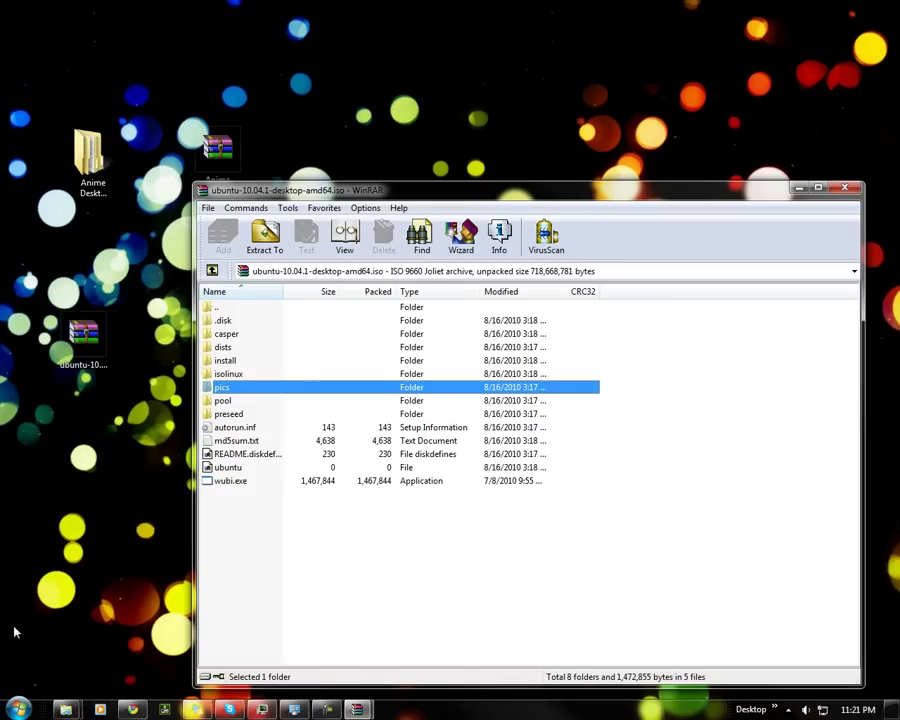
pyautogui.click(321, 573)
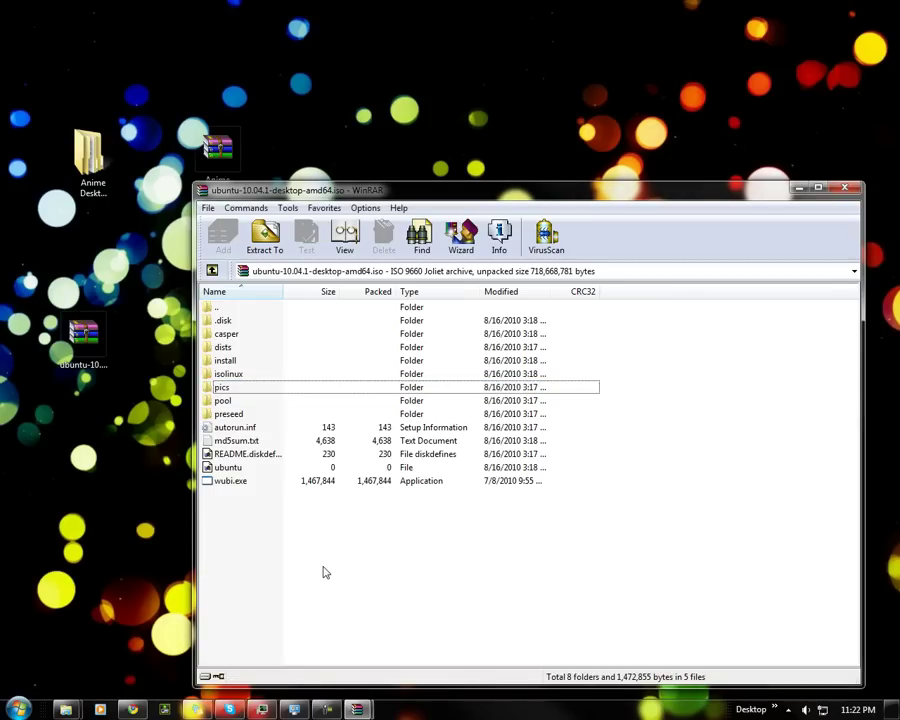
pyautogui.moveTo(517, 193); pyautogui.dragTo(460, 125)
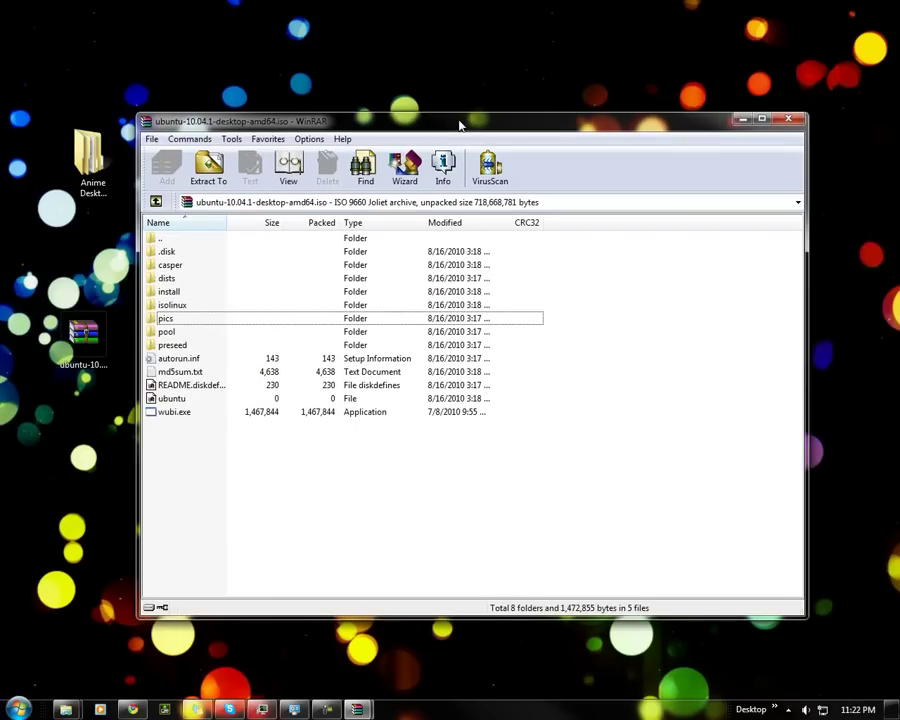